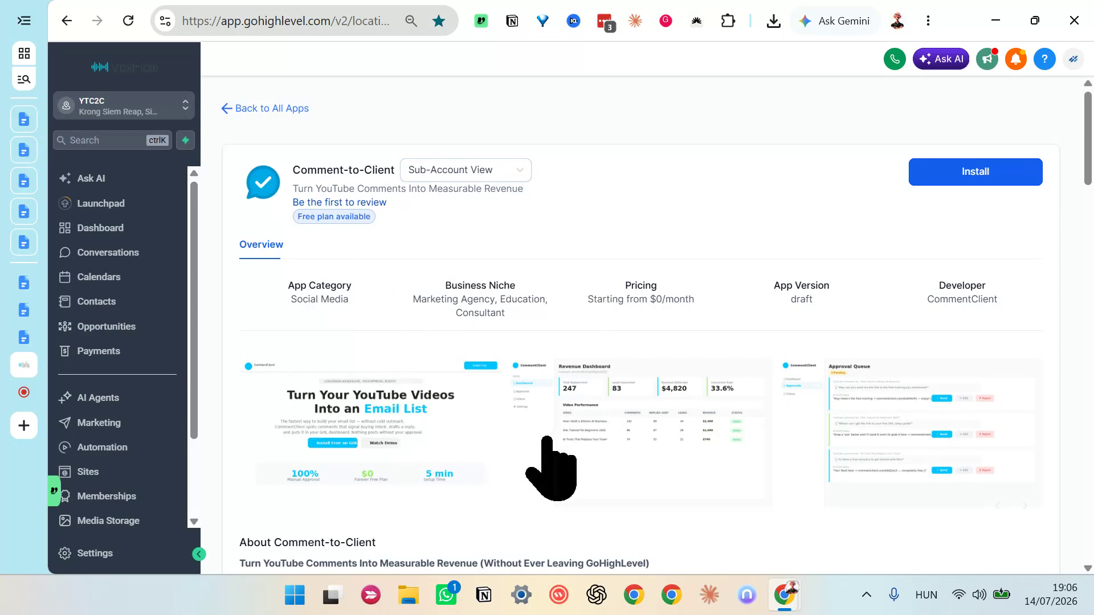
Step: Look over the Comment-to-Client marketplace listing, keep it in Sub-Account View, and start the app's installation
{"action": "scroll", "coordinate": [622, 296], "scroll_direction": "down", "scroll_amount": 3}
{"action": "scroll", "coordinate": [623, 297], "scroll_direction": "down", "scroll_amount": 8}
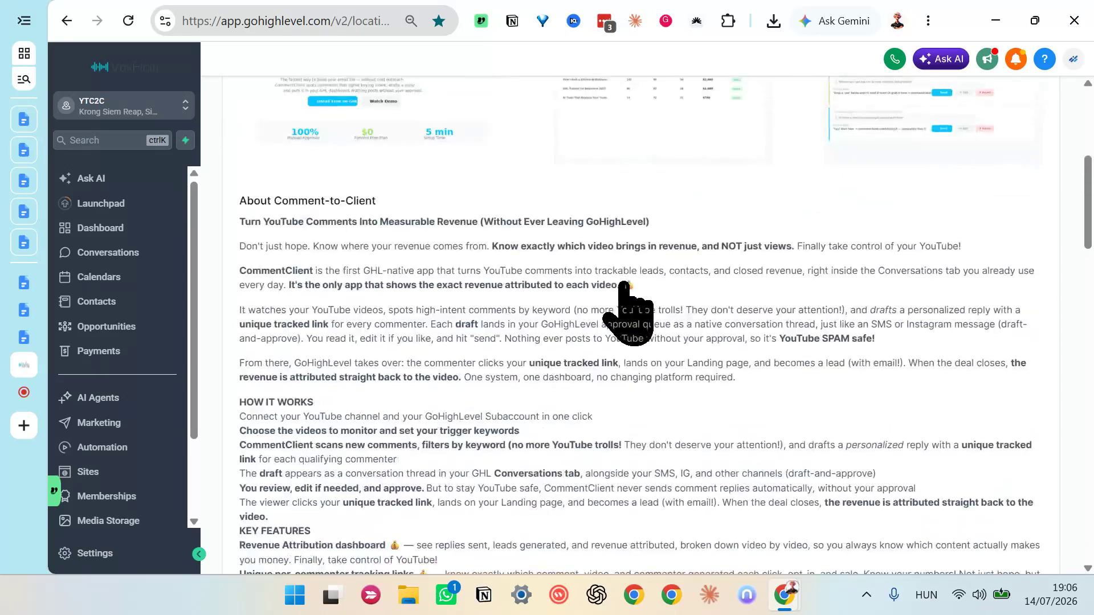
{"action": "scroll", "coordinate": [626, 312], "scroll_direction": "up", "scroll_amount": 11}
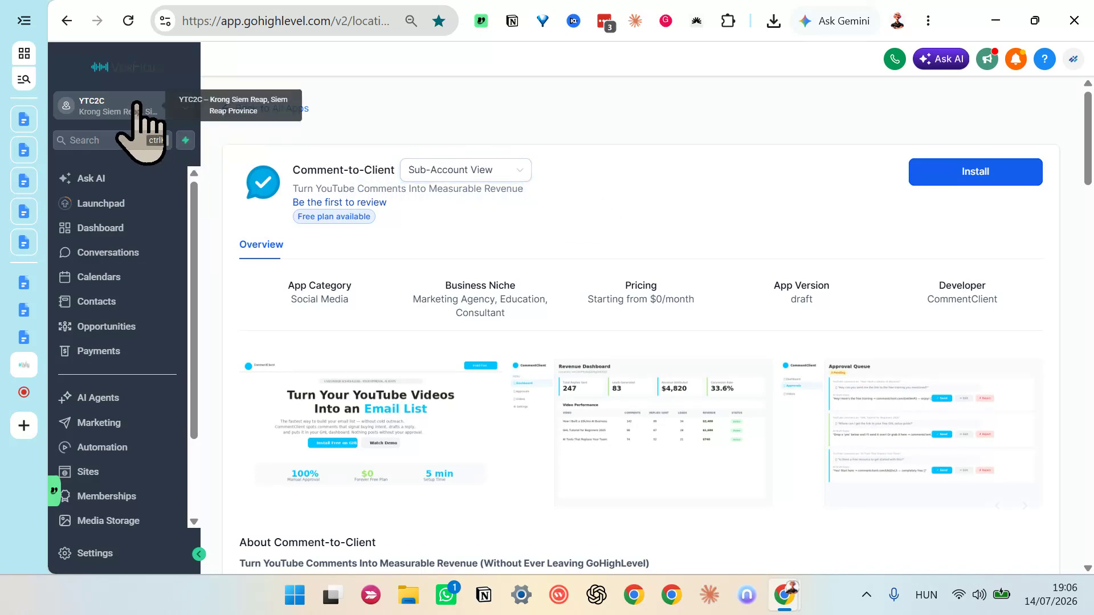
{"action": "left_click", "coordinate": [472, 179]}
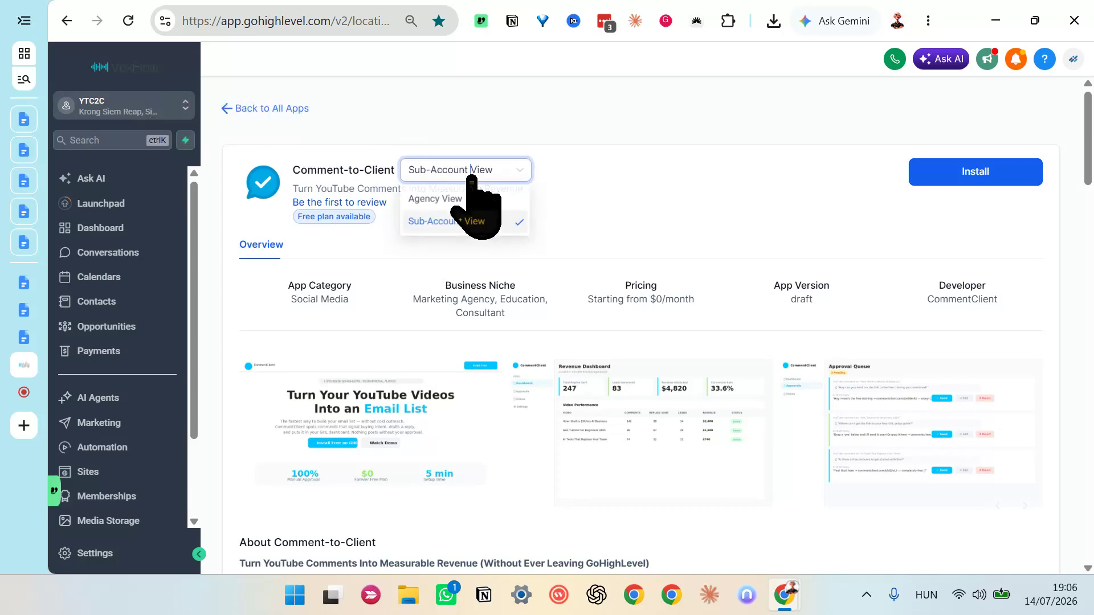
{"action": "left_click", "coordinate": [484, 220]}
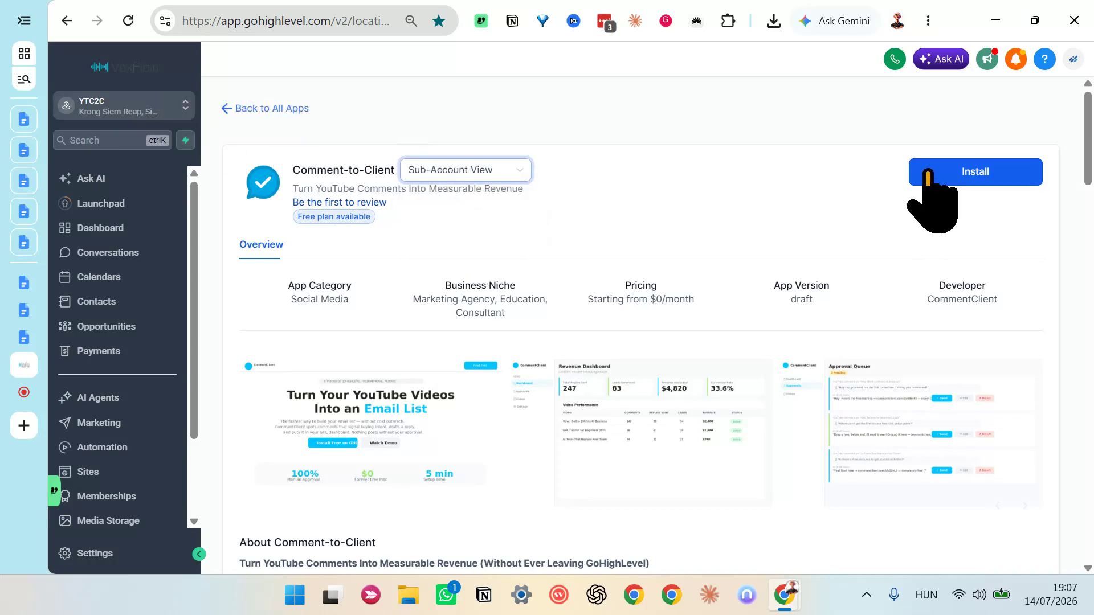
{"action": "left_click", "coordinate": [934, 178]}
Step: Review the permissions and conversation provider requested by Comment-to-Client, and allow the installation
{"action": "scroll", "coordinate": [515, 299], "scroll_direction": "down", "scroll_amount": 5}
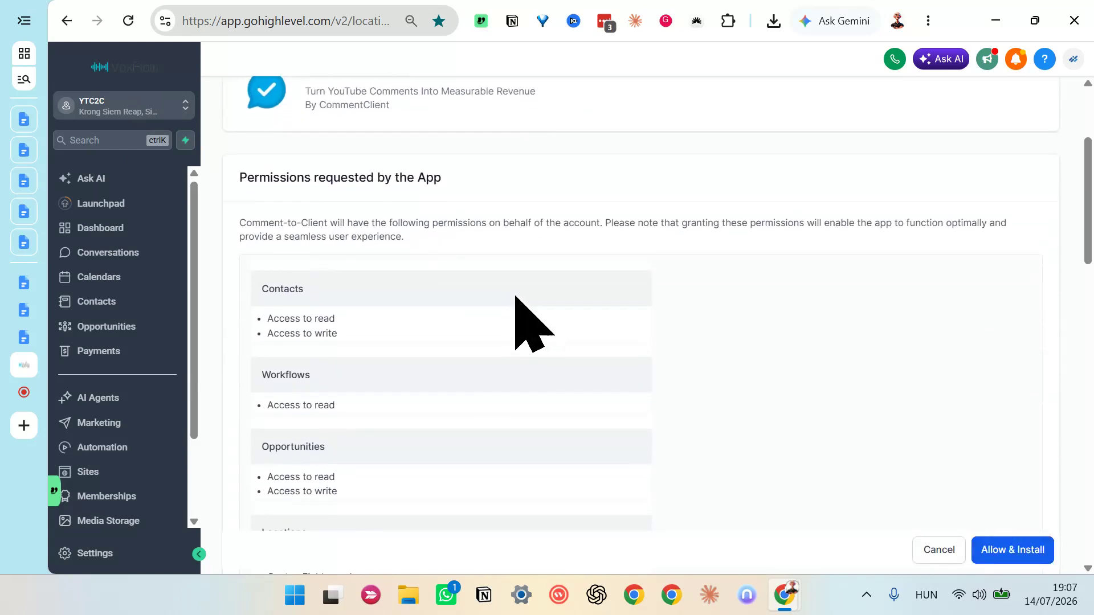
{"action": "scroll", "coordinate": [473, 256], "scroll_direction": "down", "scroll_amount": 3}
{"action": "scroll", "coordinate": [470, 245], "scroll_direction": "down", "scroll_amount": 5}
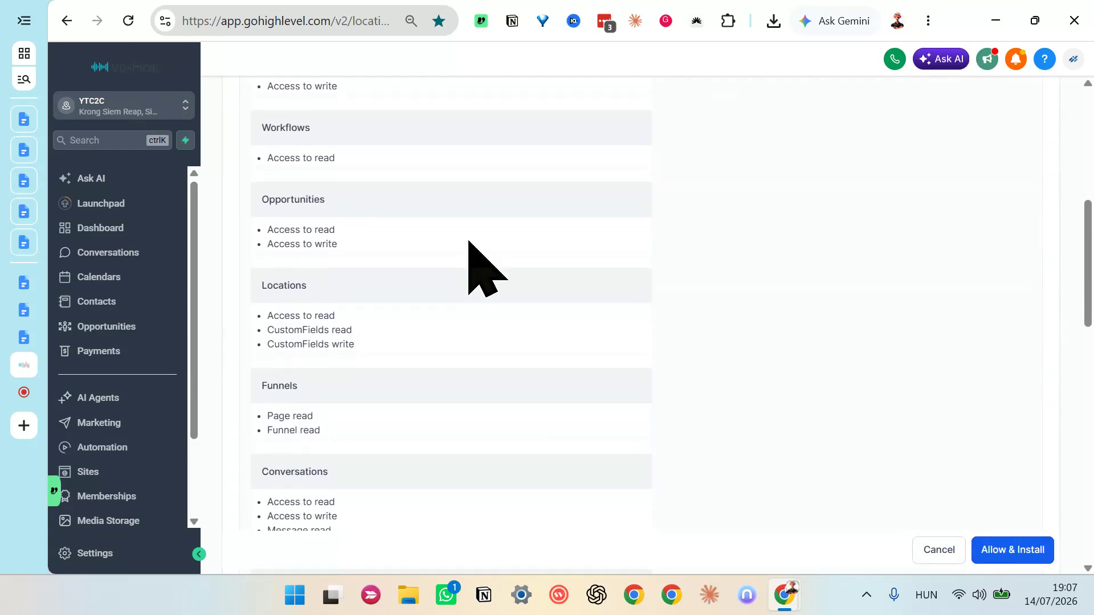
{"action": "scroll", "coordinate": [460, 254], "scroll_direction": "down", "scroll_amount": 3}
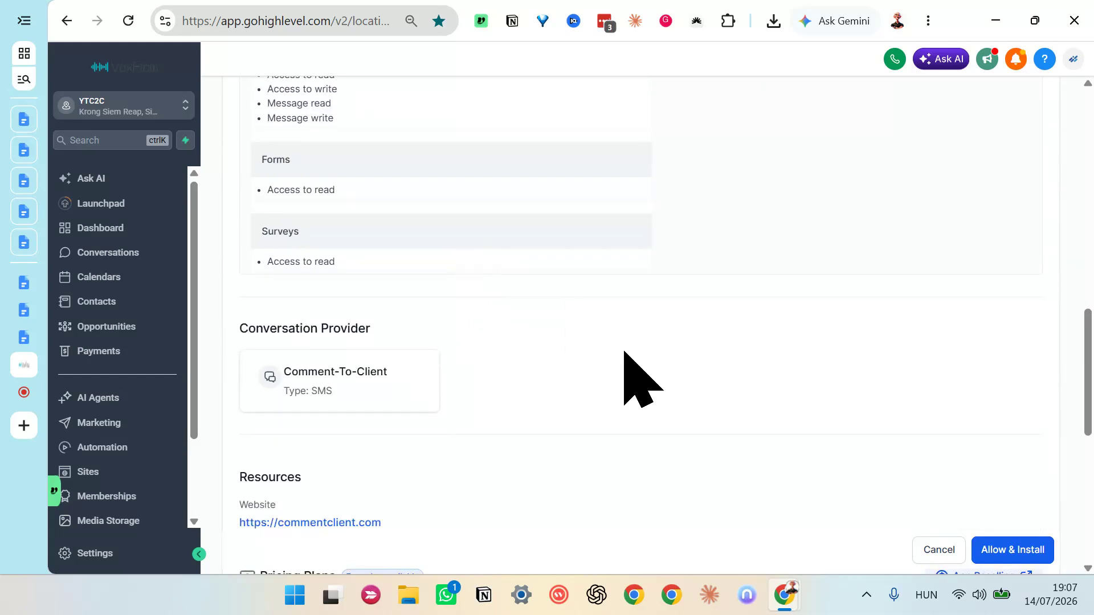
{"action": "left_click", "coordinate": [1017, 550]}
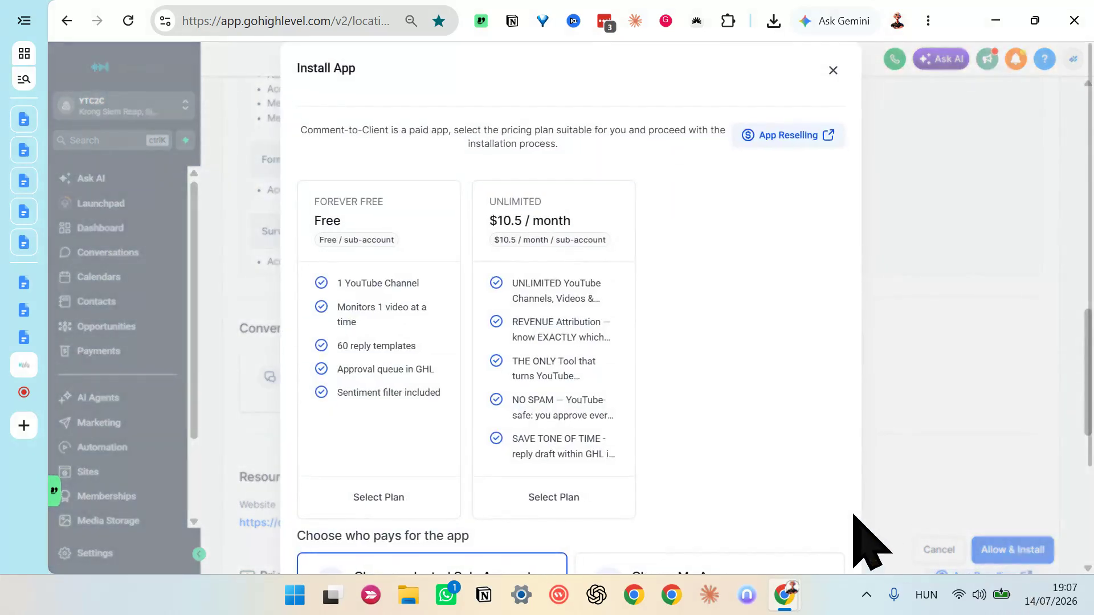
Step: Choose the Forever Free plan for Comment-to-Client and confirm the installation
{"action": "left_click", "coordinate": [380, 283]}
{"action": "scroll", "coordinate": [798, 521], "scroll_direction": "down", "scroll_amount": 1}
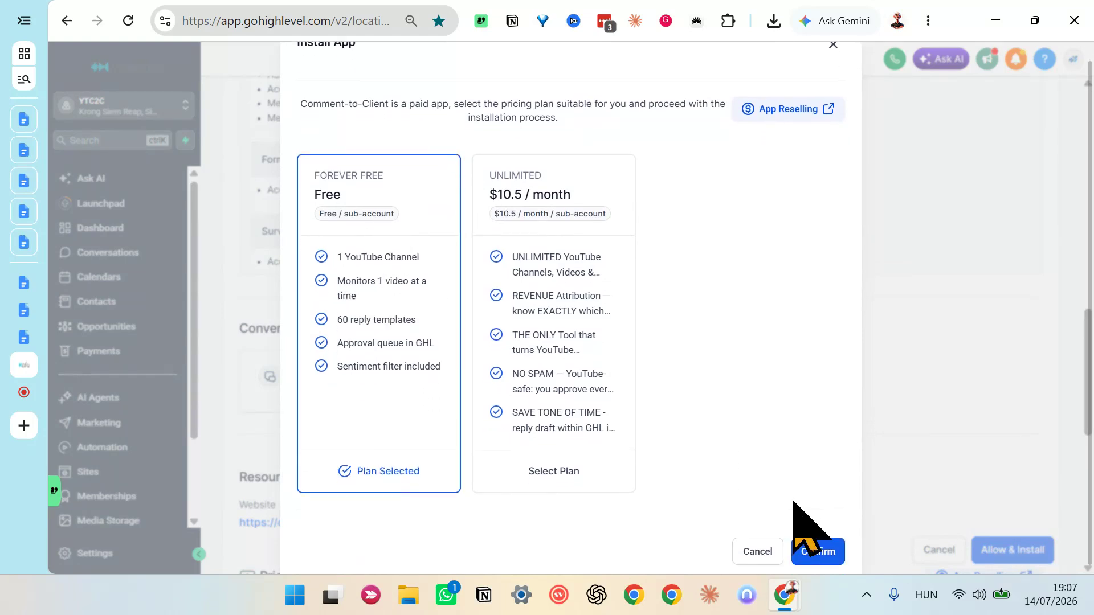
{"action": "left_click", "coordinate": [835, 552]}
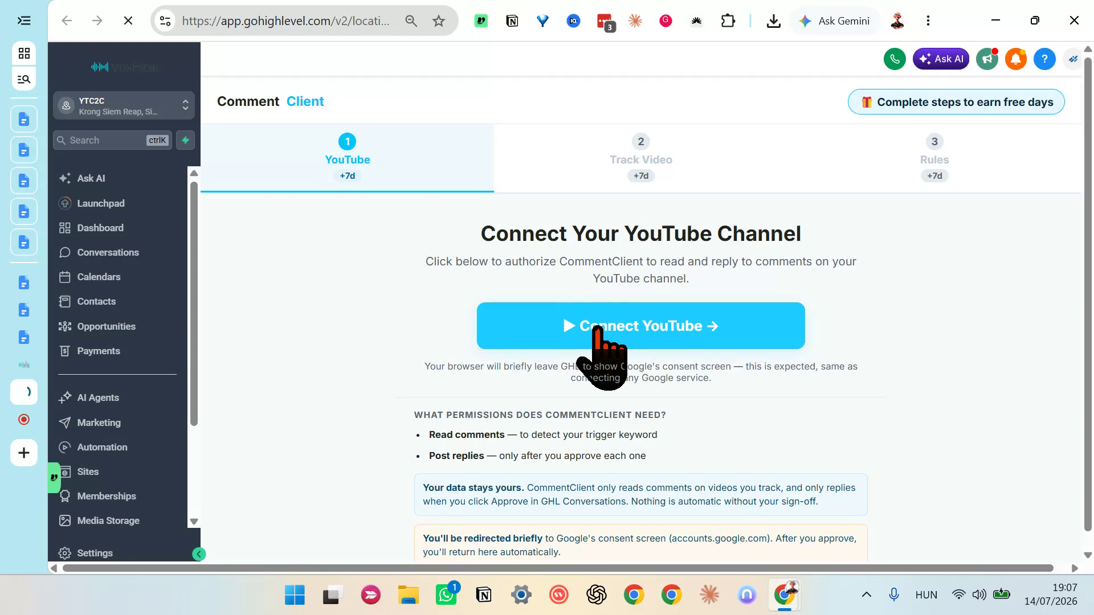
Step: Start connecting the YouTube channel with the custom-domain Google account and its channel, continuing past Google's unverified-app notice
{"action": "left_click", "coordinate": [597, 328]}
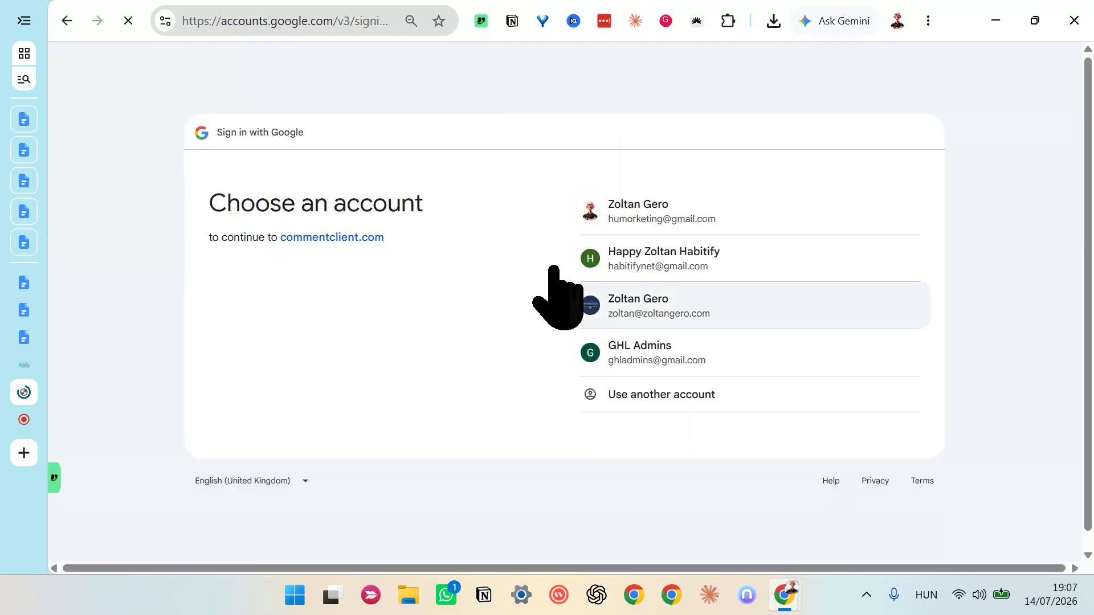
{"action": "left_click", "coordinate": [612, 308]}
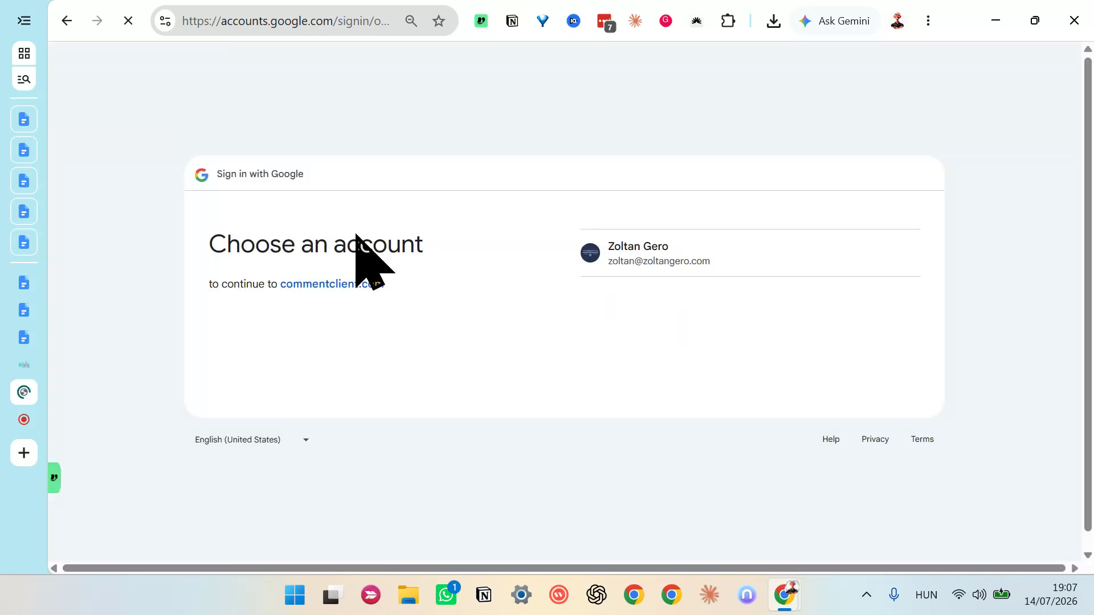
{"action": "left_click", "coordinate": [606, 252]}
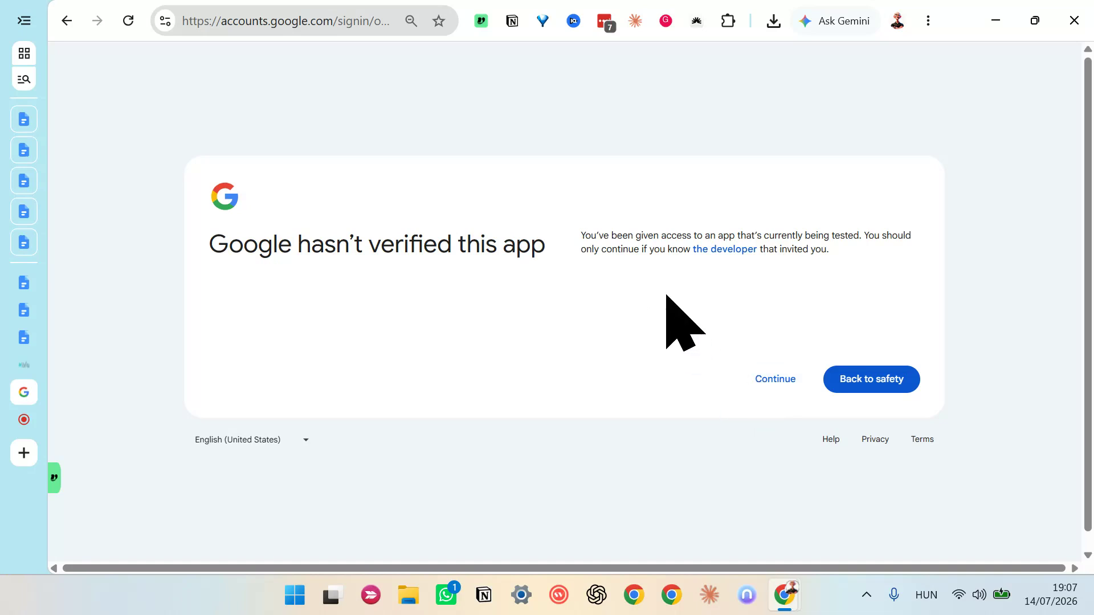
{"action": "left_click", "coordinate": [770, 382]}
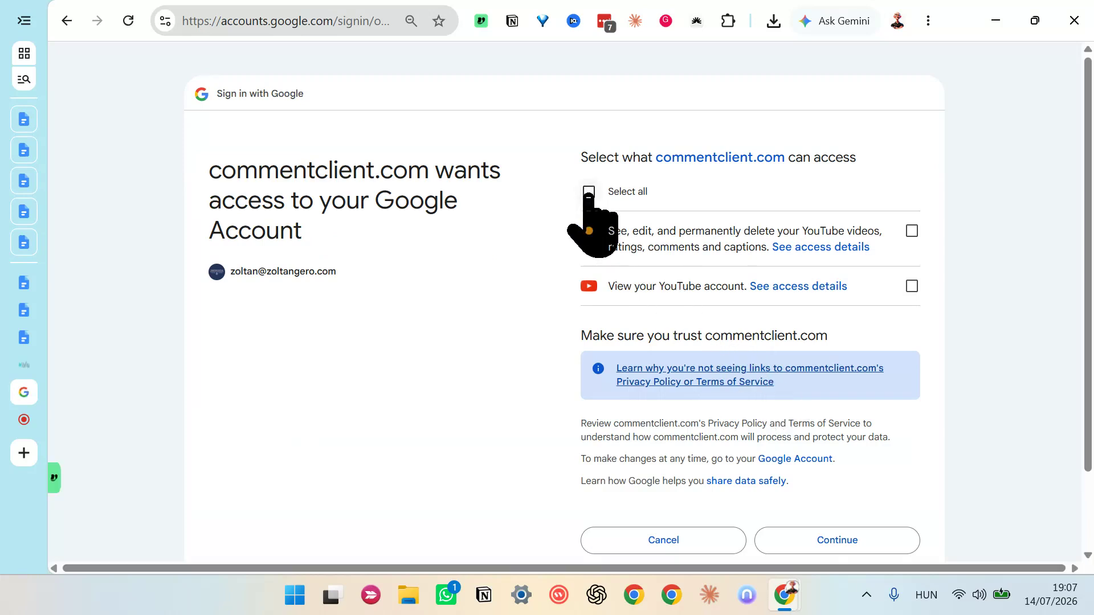
Step: Grant commentclient.com all of the requested YouTube permissions and continue to finish the channel connection
{"action": "left_click", "coordinate": [588, 193]}
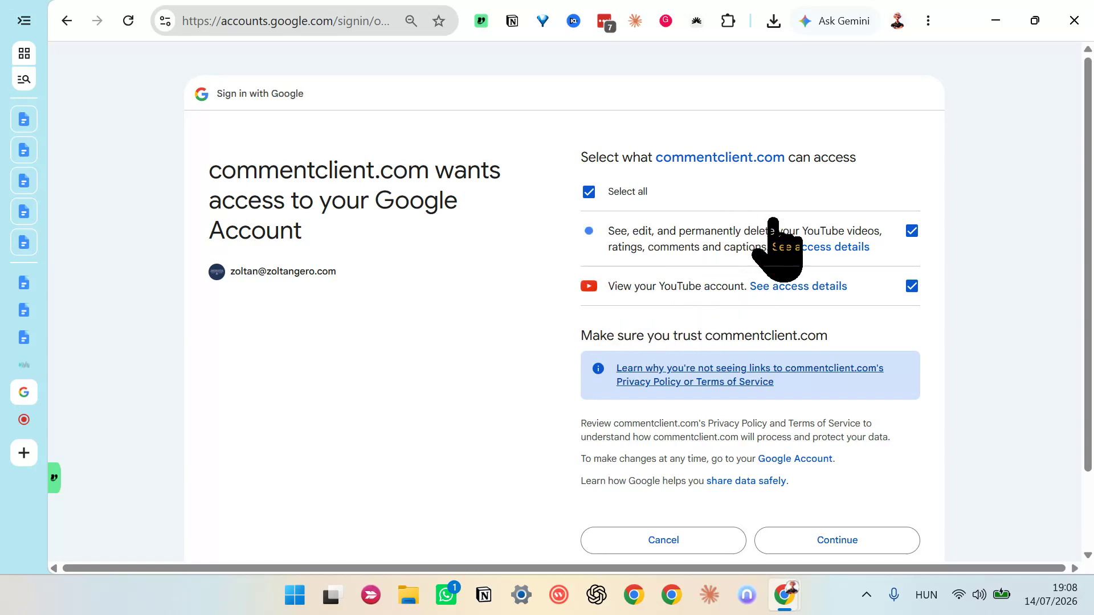
{"action": "scroll", "coordinate": [432, 361], "scroll_direction": "down", "scroll_amount": 2}
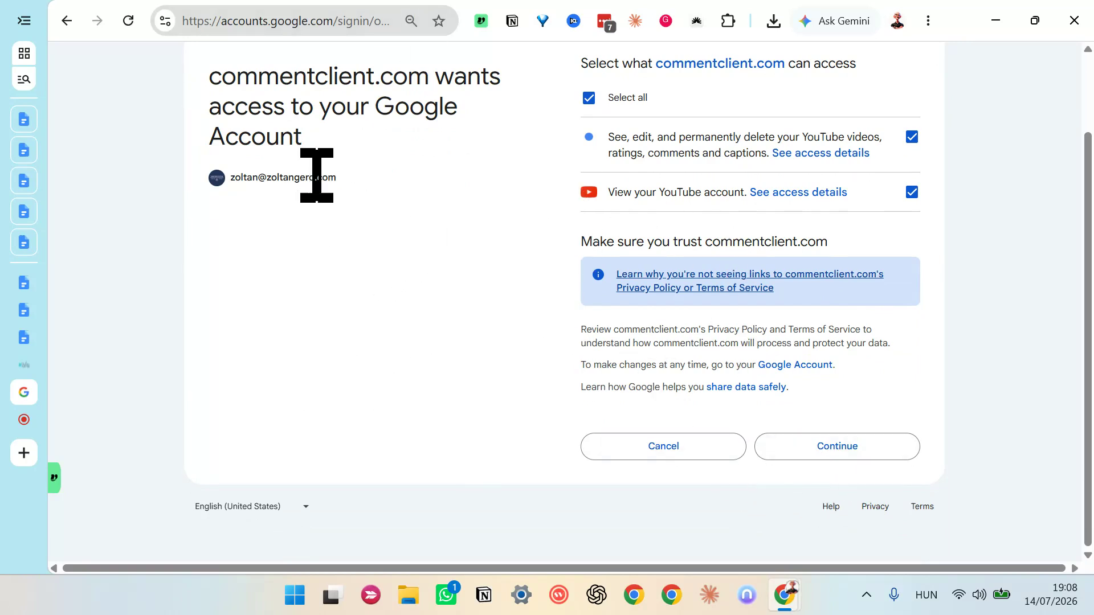
{"action": "scroll", "coordinate": [654, 342], "scroll_direction": "up", "scroll_amount": 2}
{"action": "scroll", "coordinate": [849, 456], "scroll_direction": "down", "scroll_amount": 2}
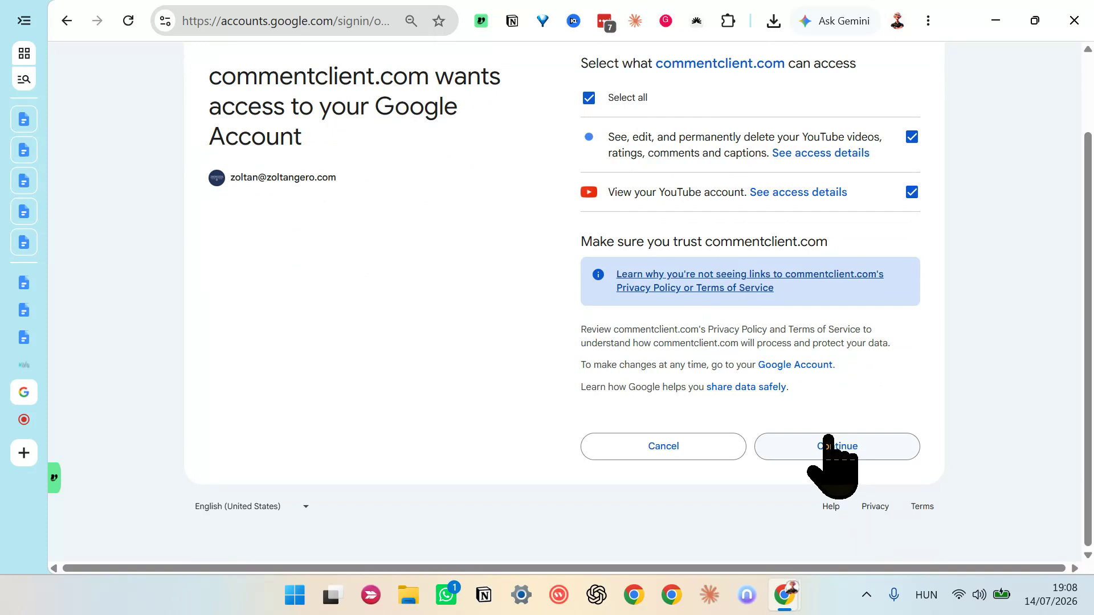
{"action": "left_click", "coordinate": [827, 439]}
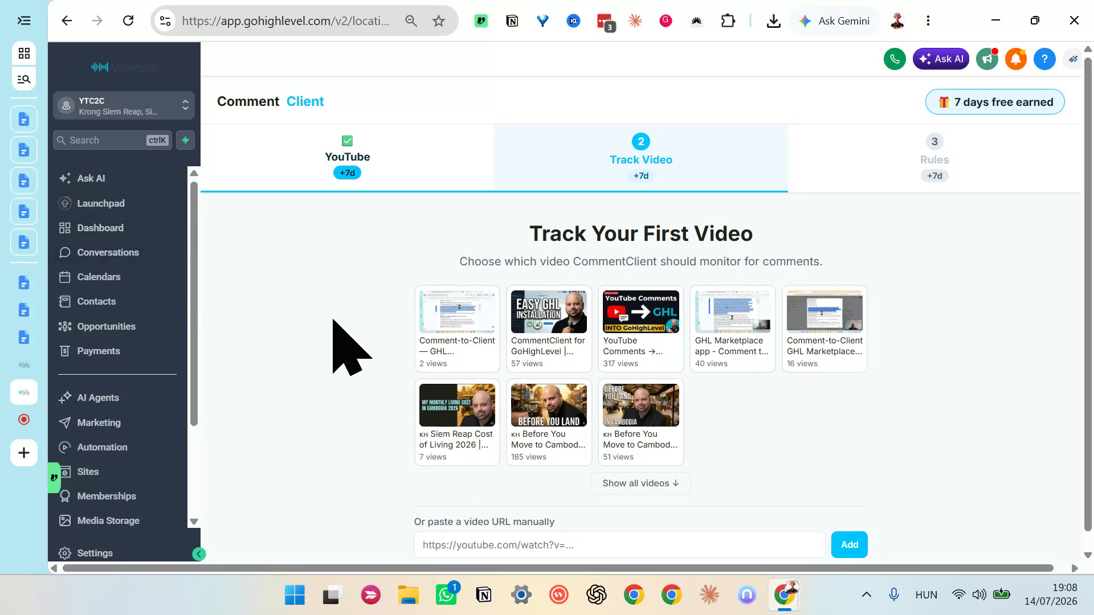
Step: Track the video "Comment-to-Client — GHL Marketplace OAuth Scopes Explained (v3, 16 Scopes)" for comments
{"action": "scroll", "coordinate": [158, 364], "scroll_direction": "down", "scroll_amount": 5}
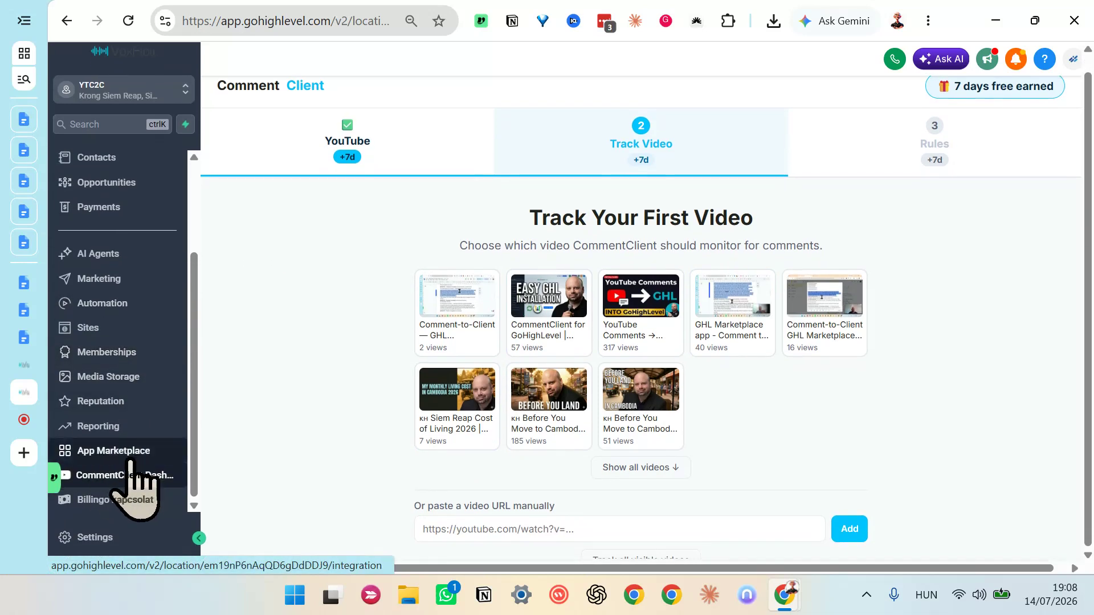
{"action": "scroll", "coordinate": [421, 416], "scroll_direction": "up", "scroll_amount": 1}
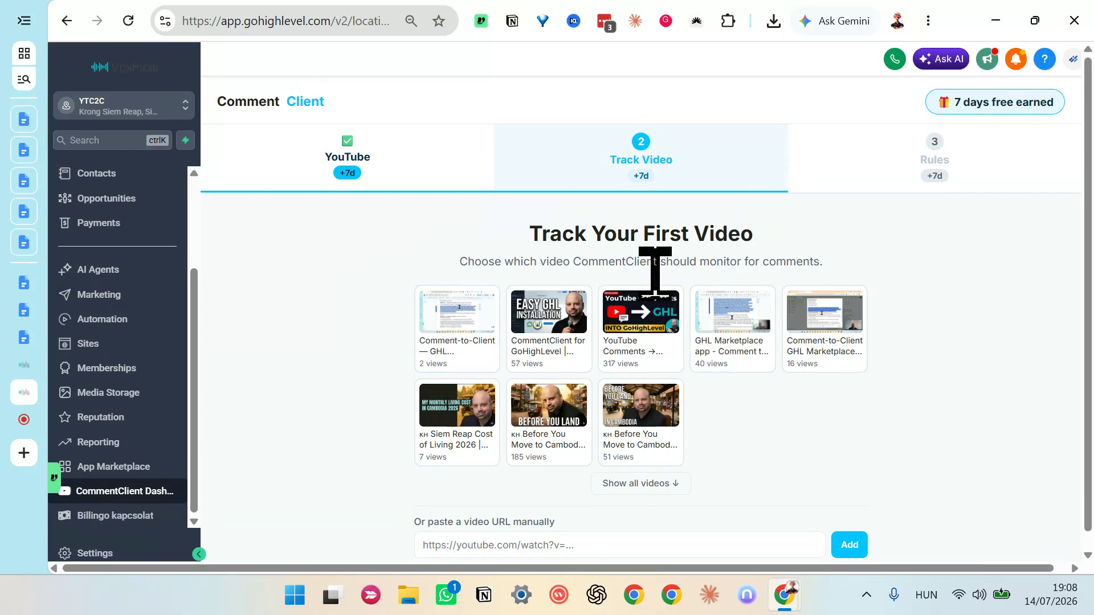
{"action": "left_click", "coordinate": [466, 317]}
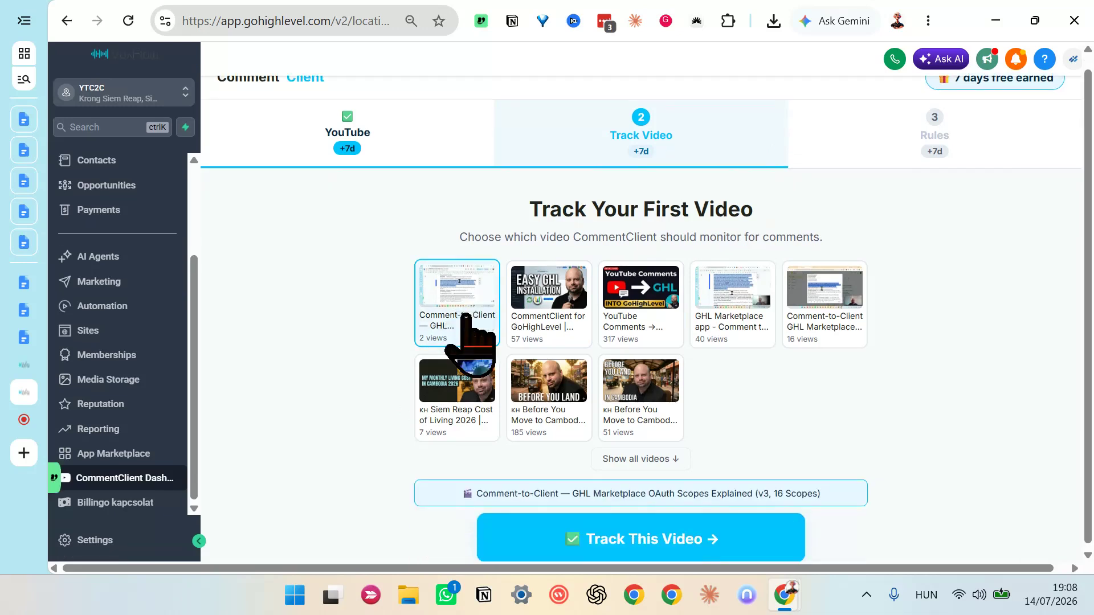
{"action": "left_click", "coordinate": [543, 544]}
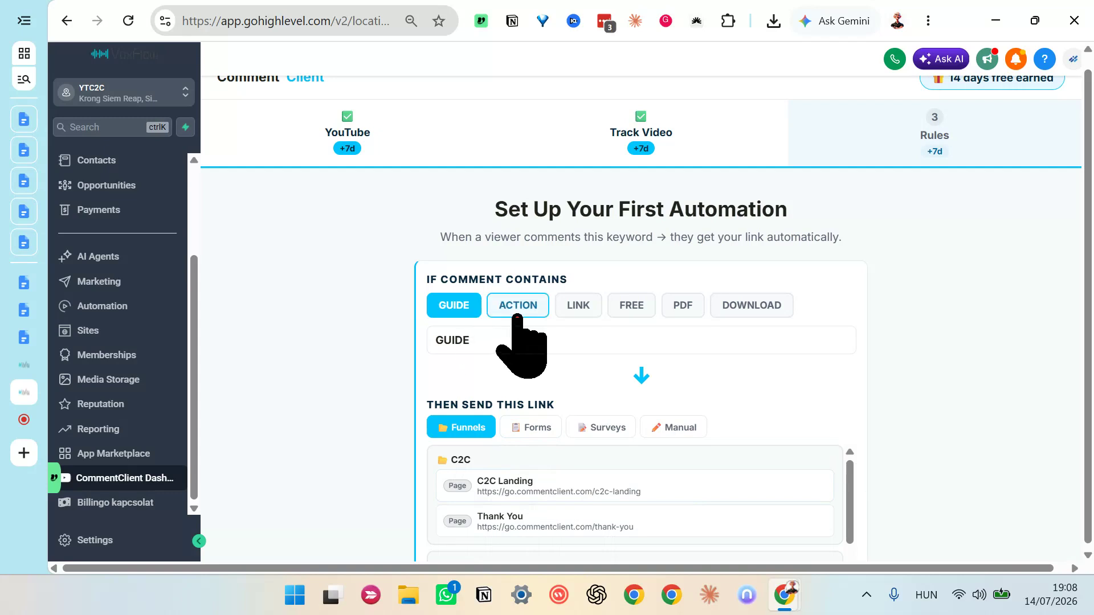
Step: Try the ACTION and LINK keywords for the comment trigger and set it back to GUIDE
{"action": "left_click", "coordinate": [516, 313]}
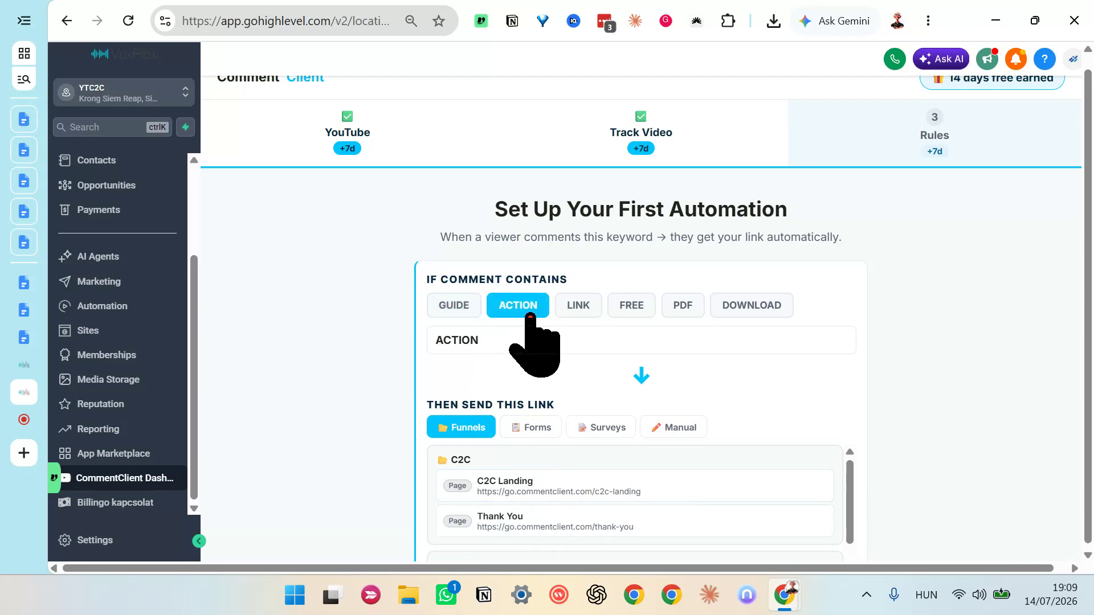
{"action": "left_click", "coordinate": [578, 308]}
{"action": "left_click", "coordinate": [450, 308]}
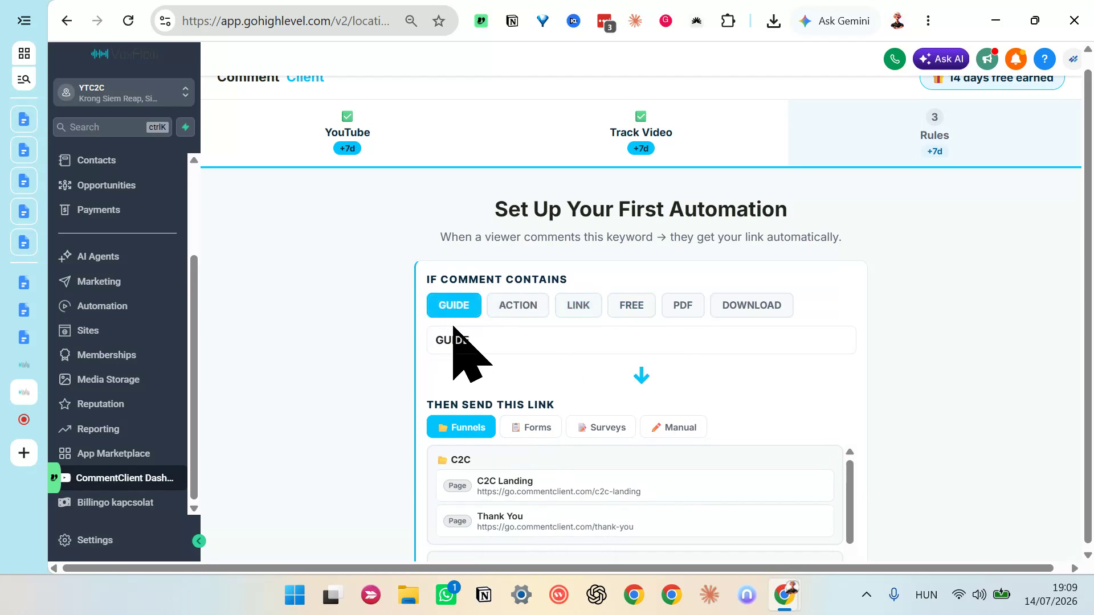
{"action": "left_click", "coordinate": [481, 342]}
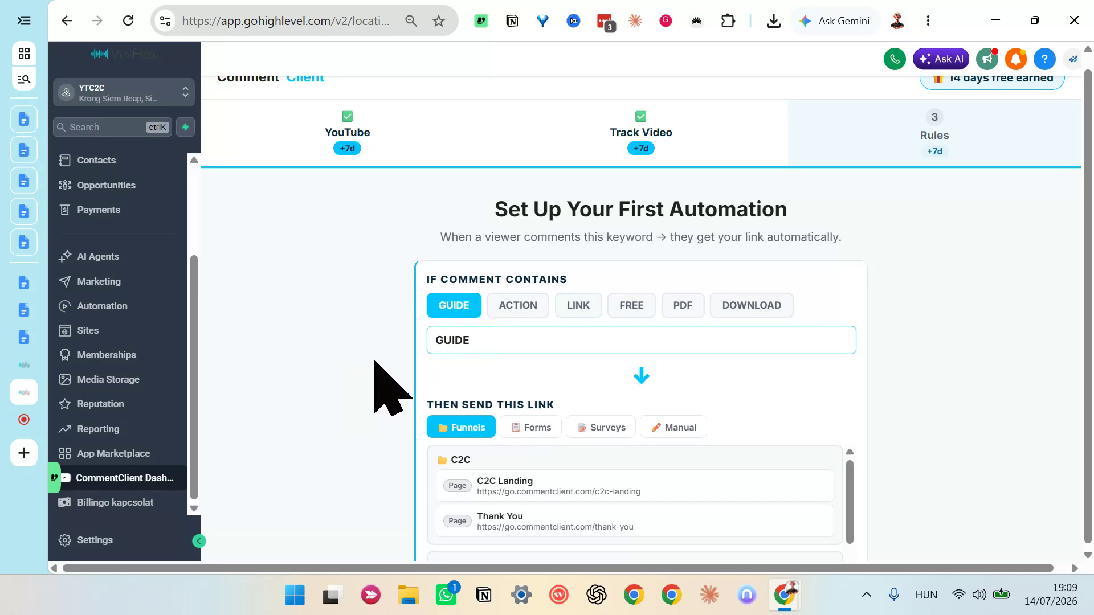
Step: Examine the Forms, Surveys and Manual link sources for the automation, and return to Funnels
{"action": "scroll", "coordinate": [391, 481], "scroll_direction": "down", "scroll_amount": 2}
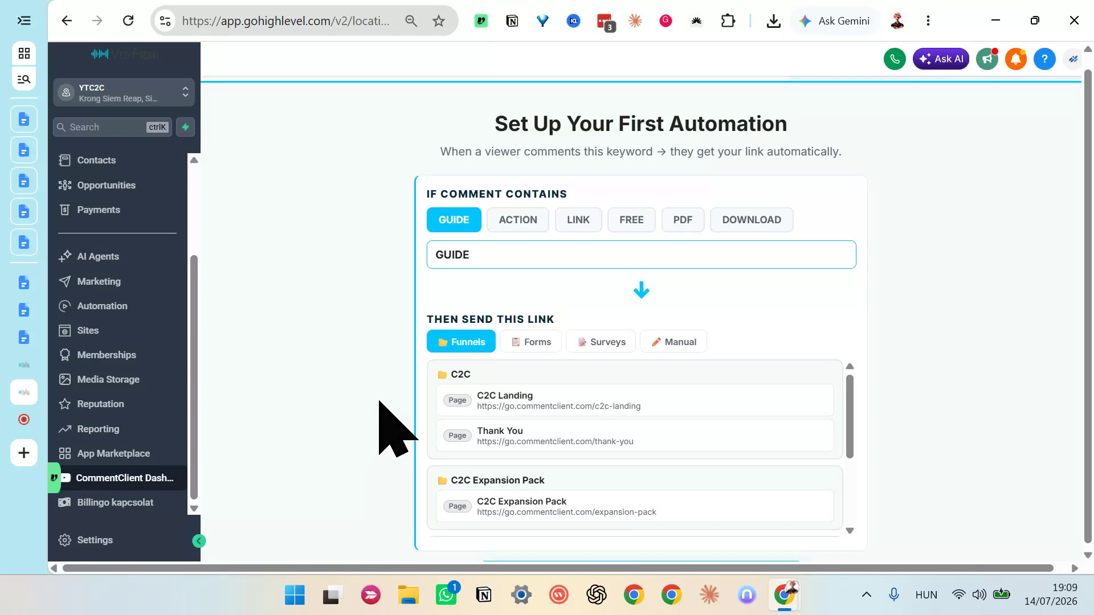
{"action": "left_click", "coordinate": [535, 341]}
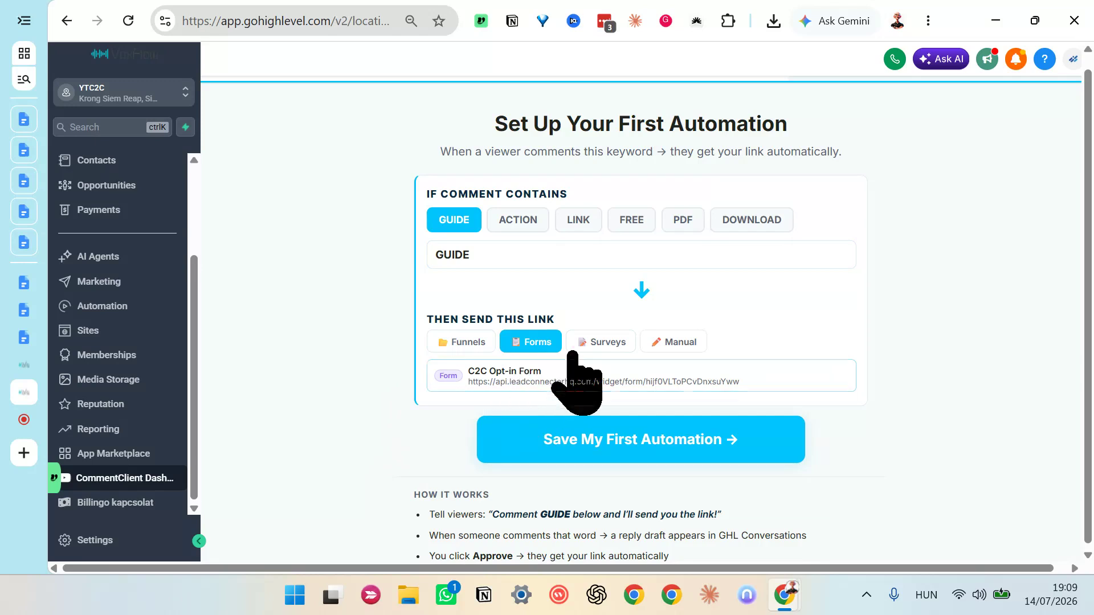
{"action": "left_click", "coordinate": [600, 343]}
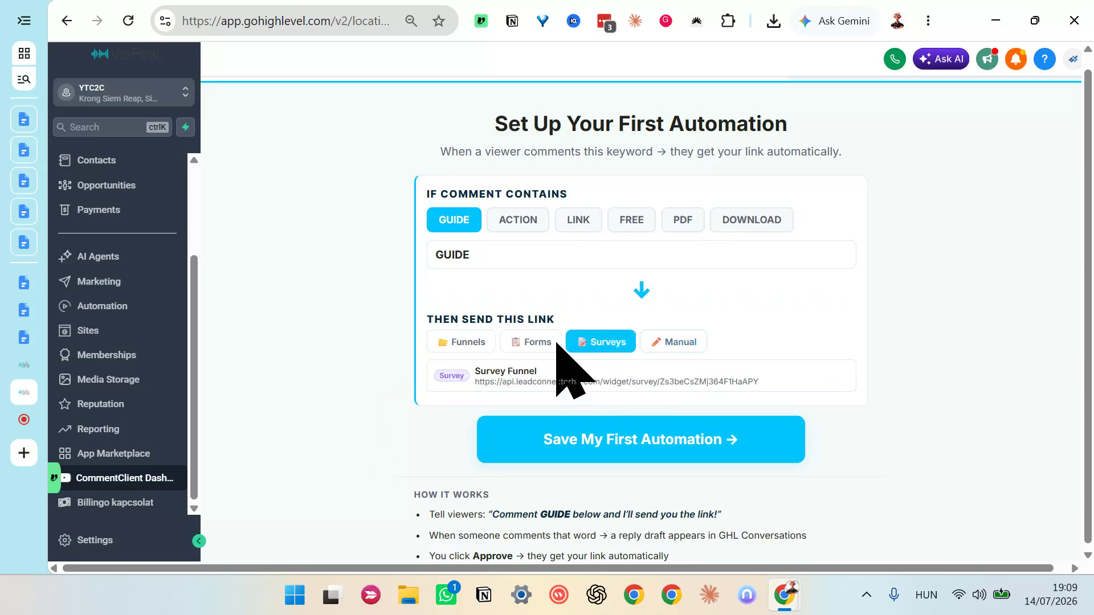
{"action": "left_click", "coordinate": [664, 345]}
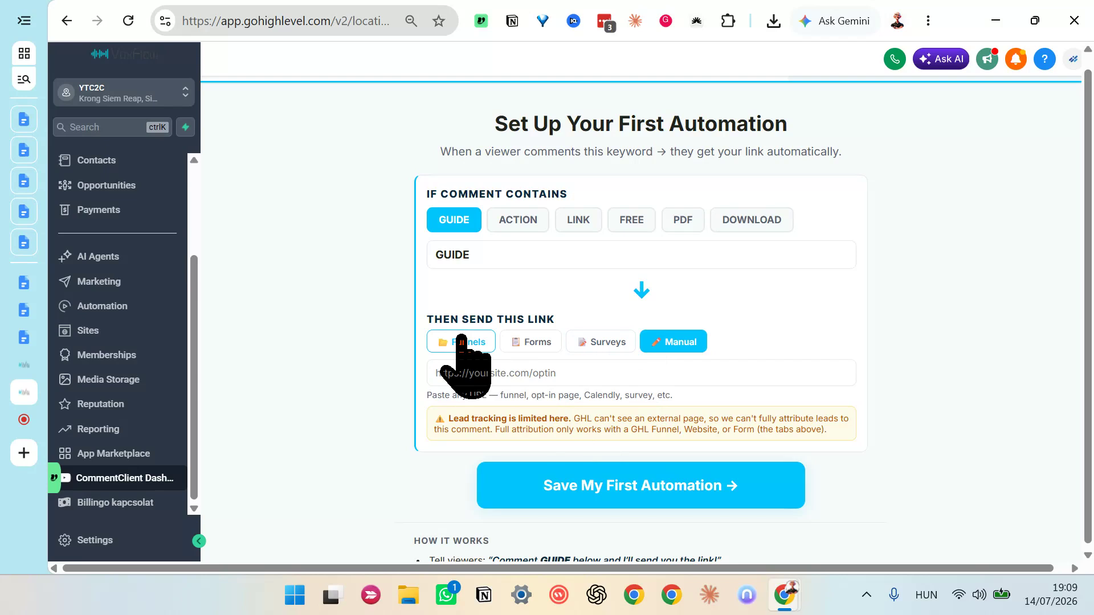
{"action": "left_click", "coordinate": [461, 342]}
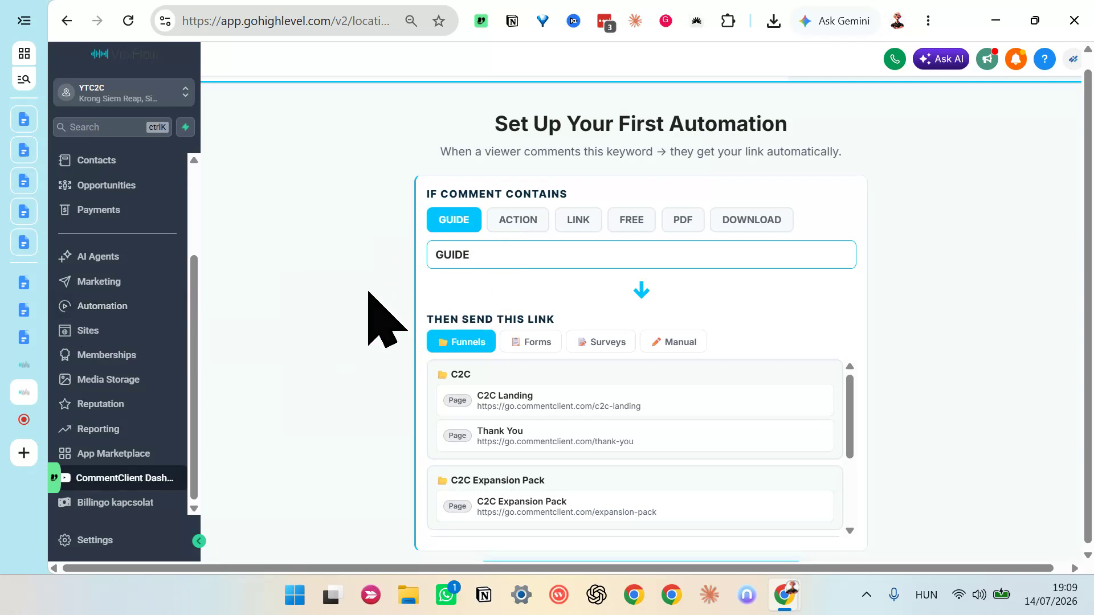
Step: Set the C2C Landing funnel page as the link sent for the GUIDE keyword and save the first automation
{"action": "scroll", "coordinate": [410, 324], "scroll_direction": "down", "scroll_amount": 2}
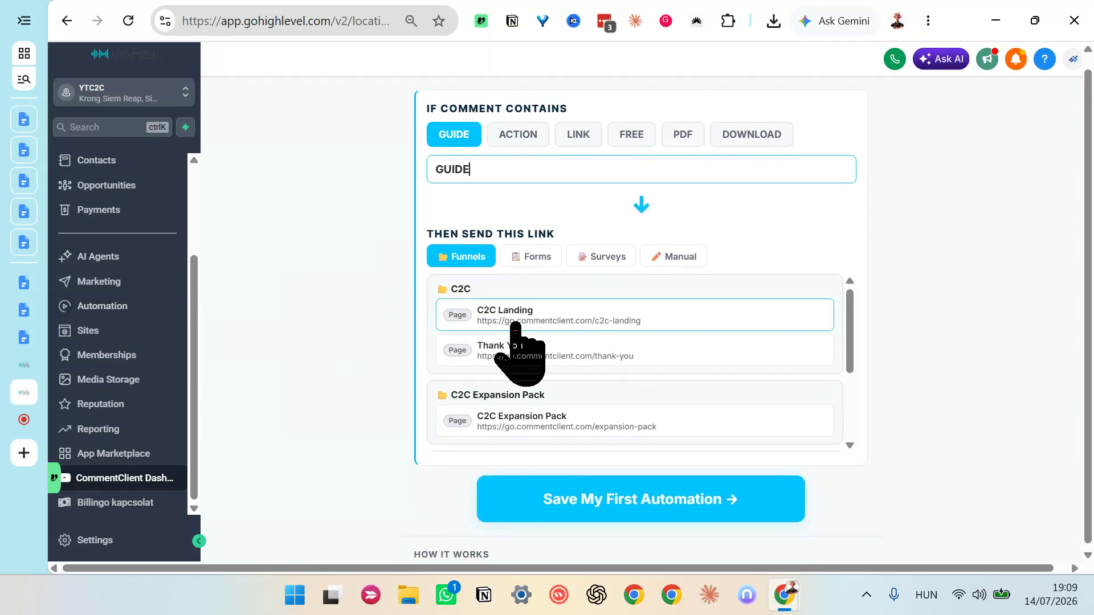
{"action": "left_click", "coordinate": [516, 328]}
{"action": "scroll", "coordinate": [518, 342], "scroll_direction": "down", "scroll_amount": 4}
{"action": "scroll", "coordinate": [361, 281], "scroll_direction": "up", "scroll_amount": 2}
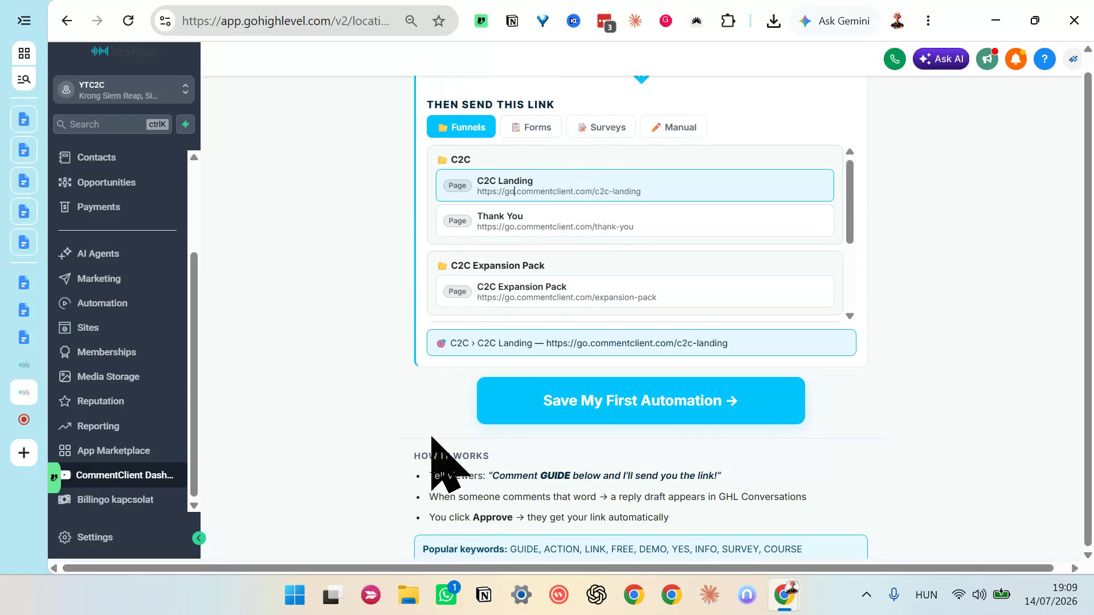
{"action": "left_click", "coordinate": [557, 404]}
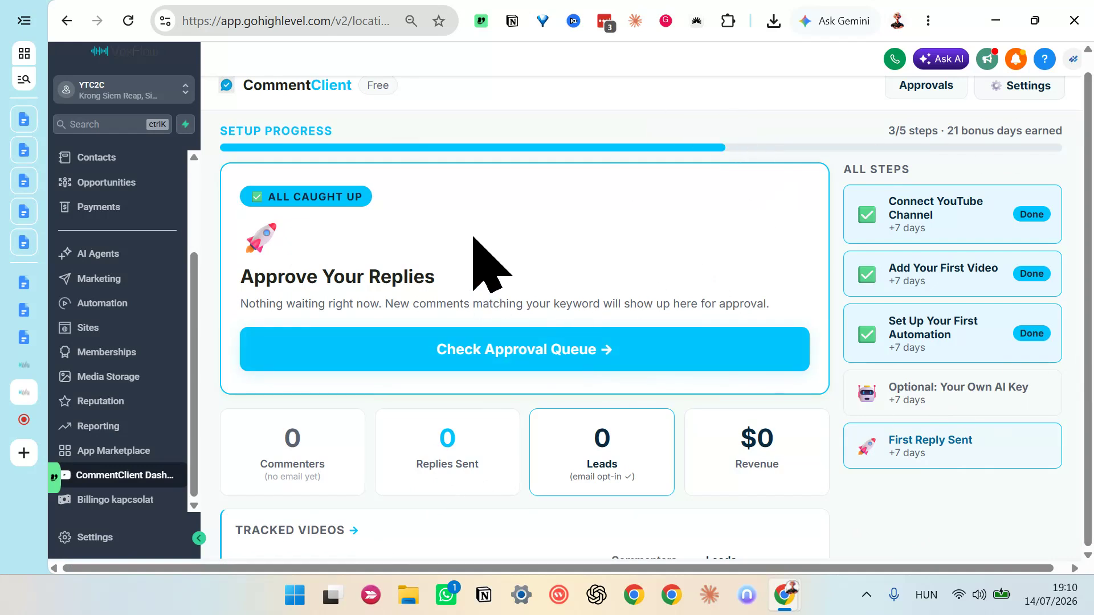
Step: Review the CommentClient dashboard's lead and revenue figures, tracked videos and tracked automations
{"action": "scroll", "coordinate": [797, 428], "scroll_direction": "down", "scroll_amount": 1}
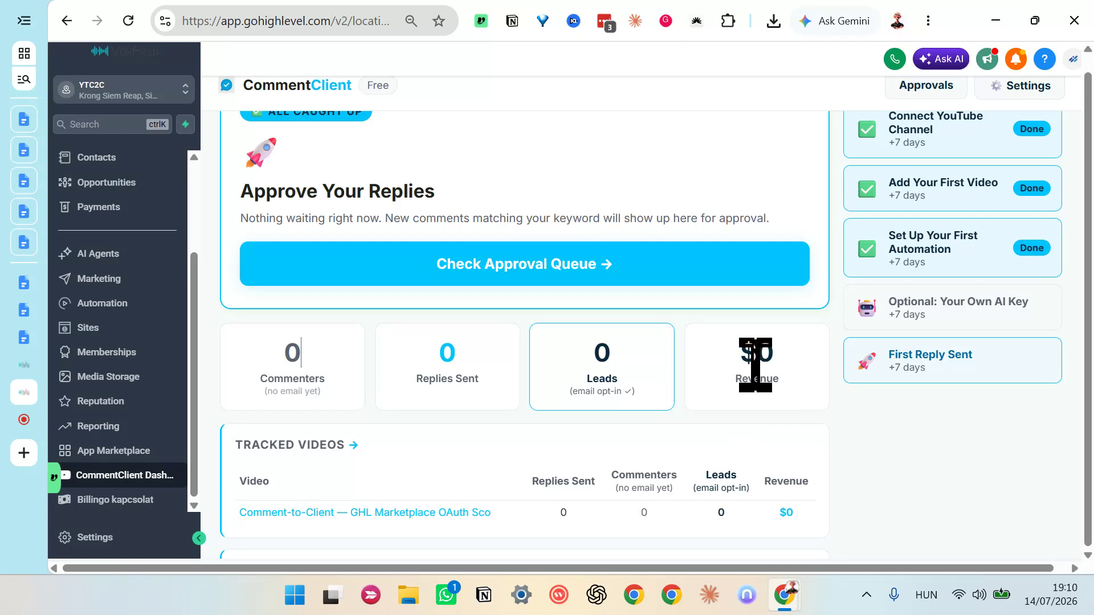
{"action": "scroll", "coordinate": [734, 402], "scroll_direction": "down", "scroll_amount": 2}
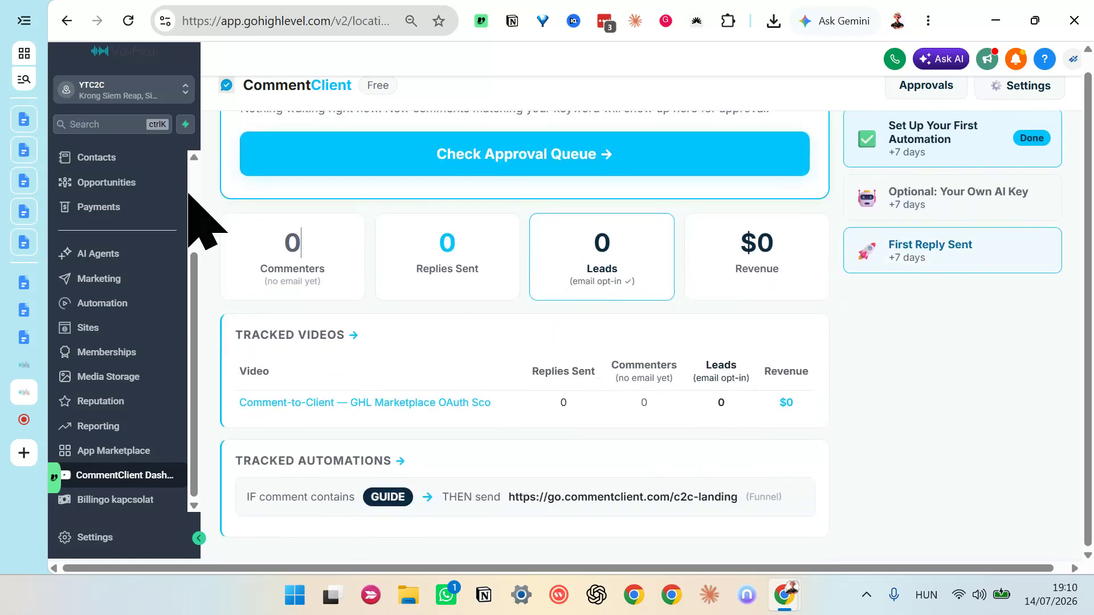
Step: Open the tracked Comment-to-Client video on YouTube from the dashboard and post the comment "guide" under it
{"action": "left_click", "coordinate": [284, 402]}
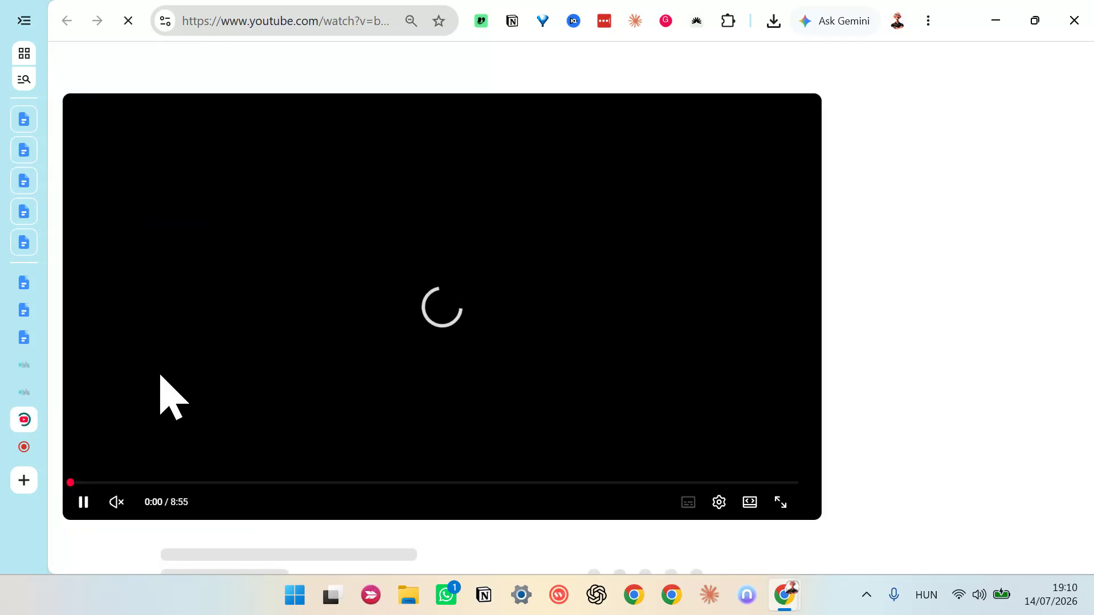
{"action": "left_click", "coordinate": [92, 503]}
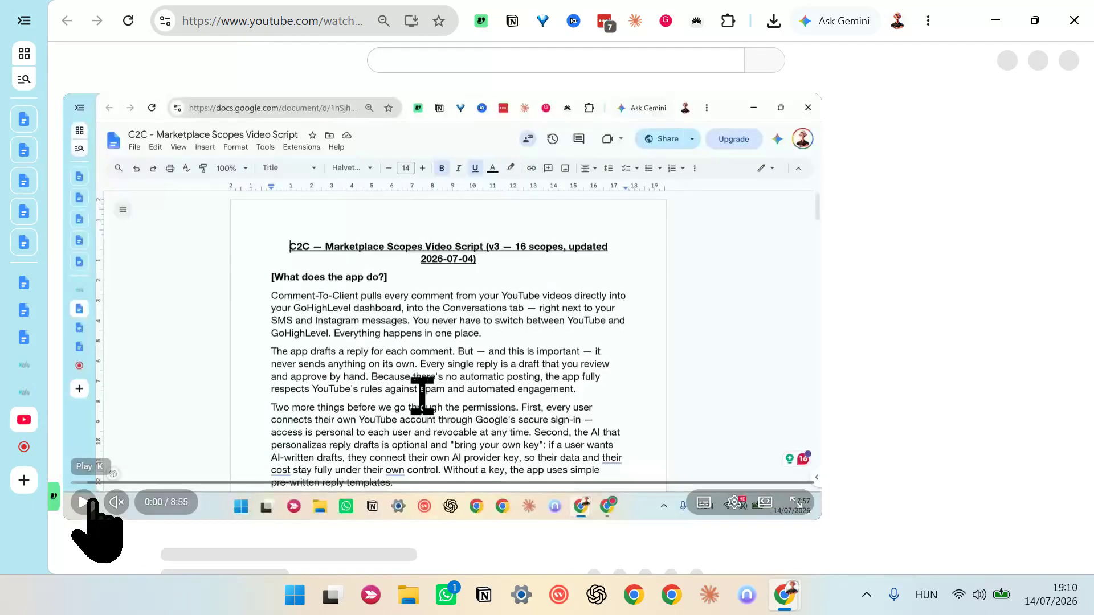
{"action": "left_click", "coordinate": [91, 503]}
{"action": "scroll", "coordinate": [402, 378], "scroll_direction": "down", "scroll_amount": 5}
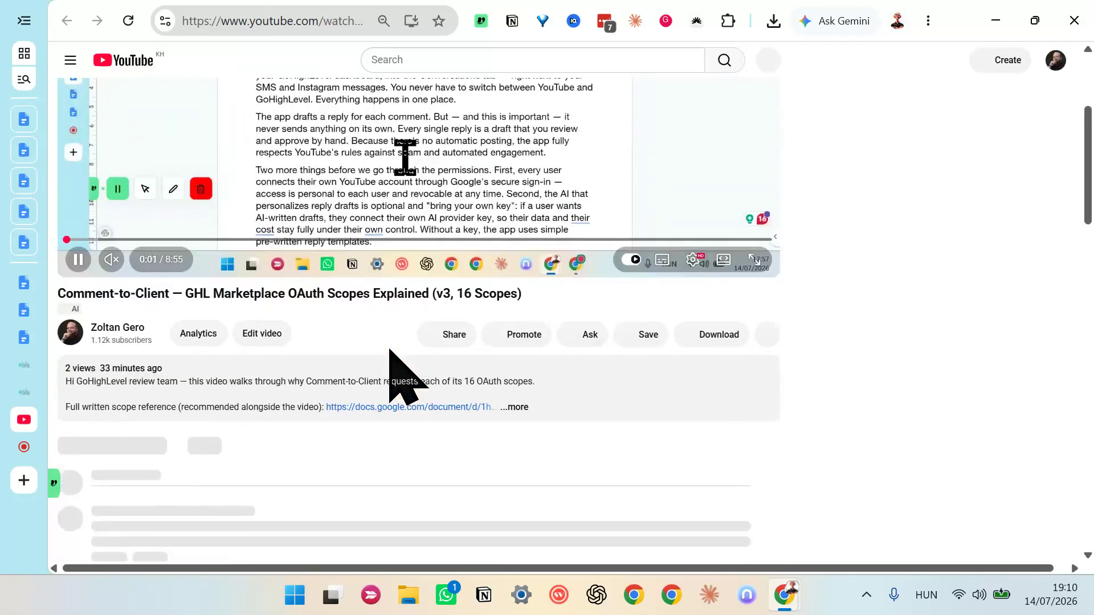
{"action": "scroll", "coordinate": [401, 378], "scroll_direction": "down", "scroll_amount": 5}
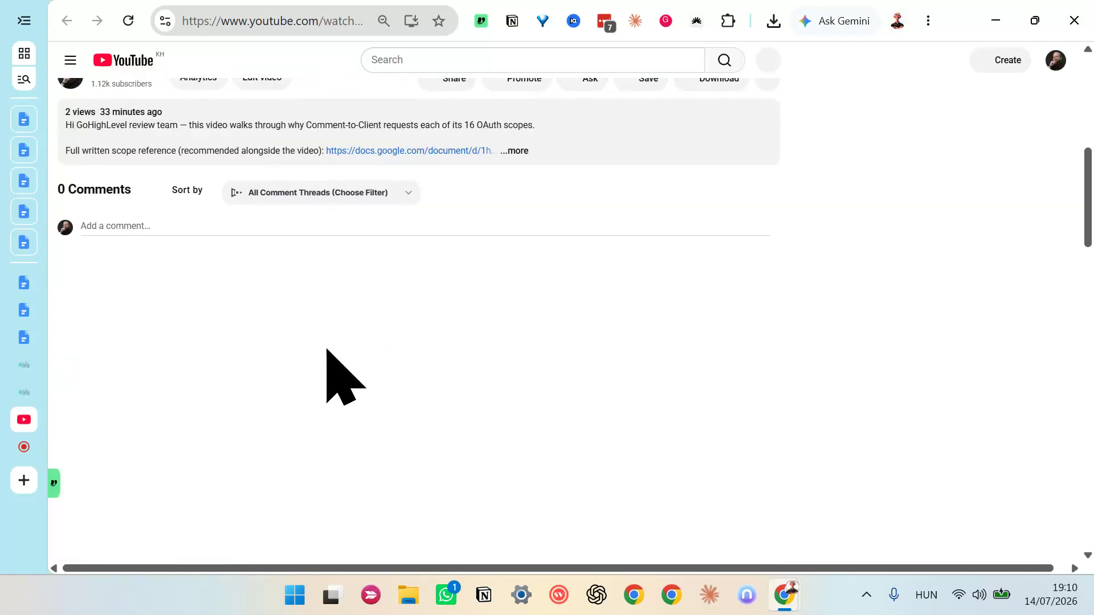
{"action": "left_click", "coordinate": [146, 226]}
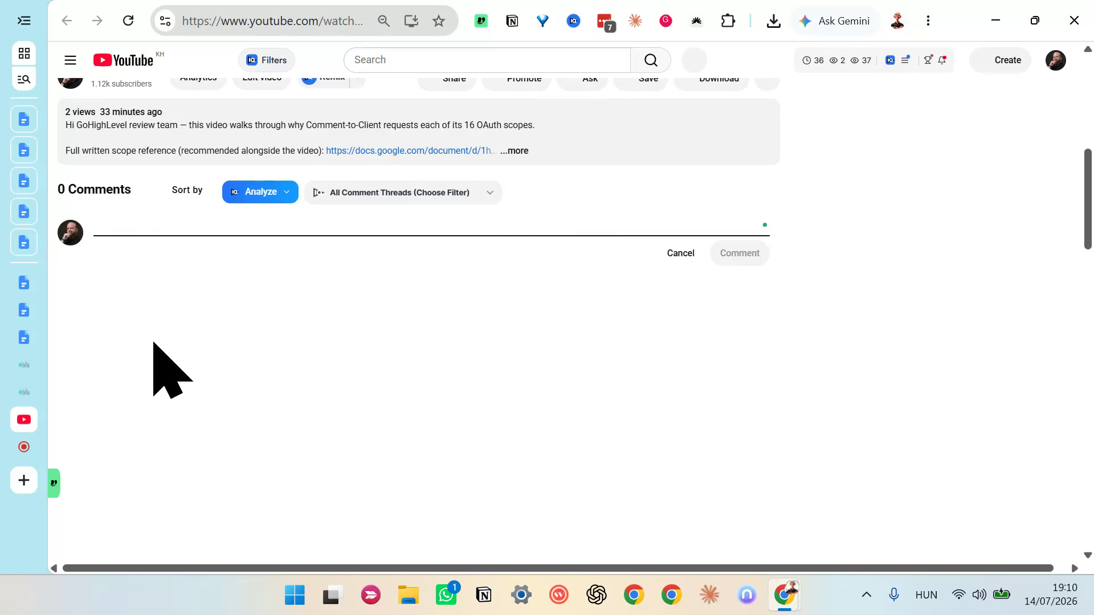
{"action": "type", "text": "guisw"}
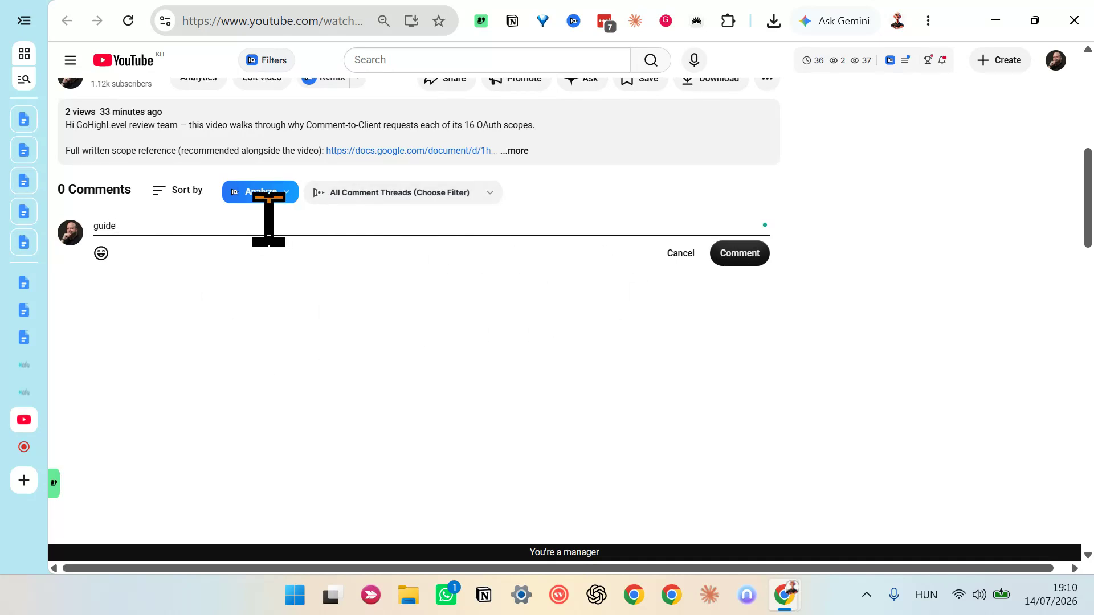
{"action": "left_click", "coordinate": [738, 255]}
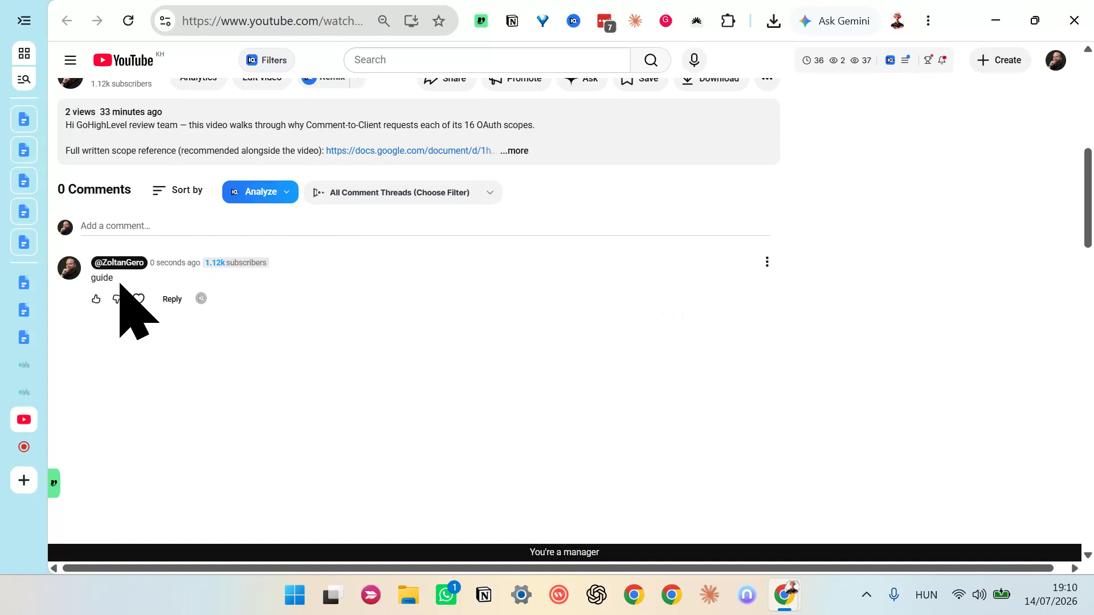
Step: Check the posted guide comment under the video and pause the playback
{"action": "left_click_drag", "start_coordinate": [109, 278], "coordinate": [306, 287]}
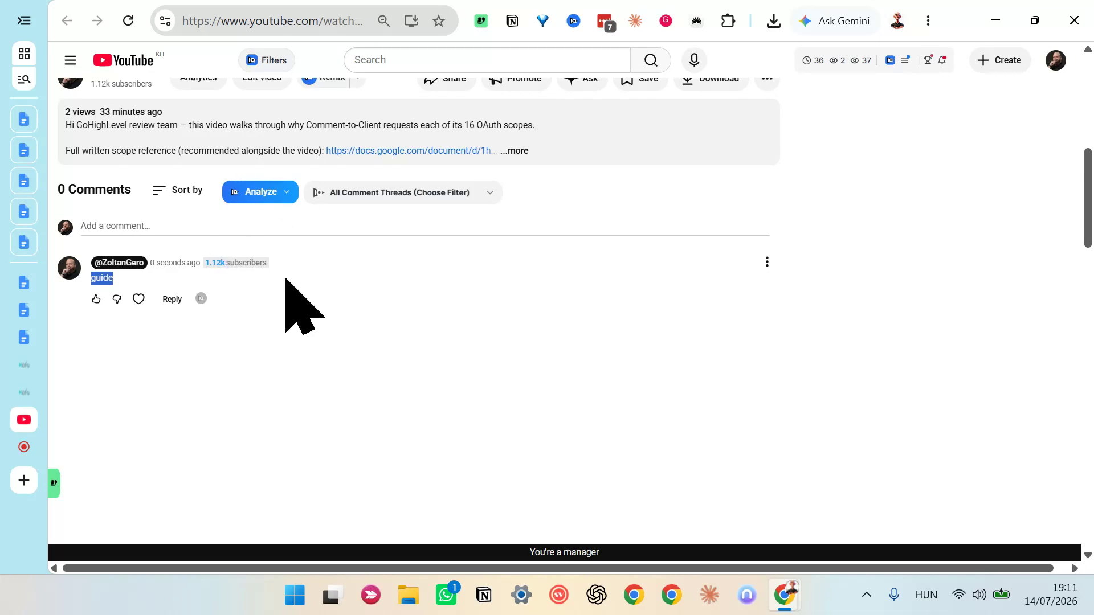
{"action": "scroll", "coordinate": [288, 294], "scroll_direction": "up", "scroll_amount": 3}
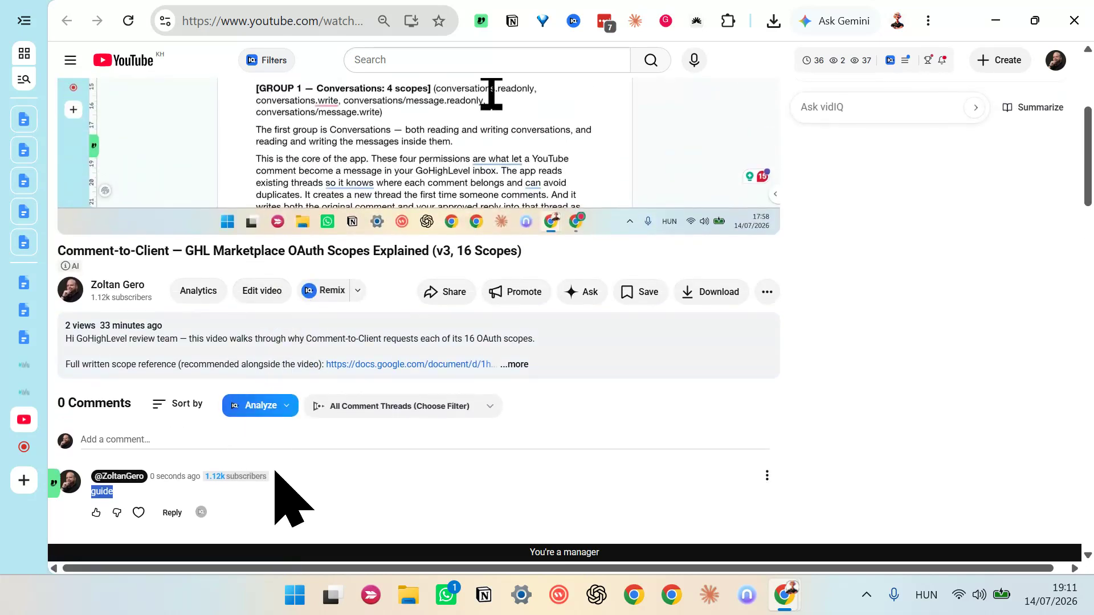
{"action": "scroll", "coordinate": [222, 473], "scroll_direction": "down", "scroll_amount": 1}
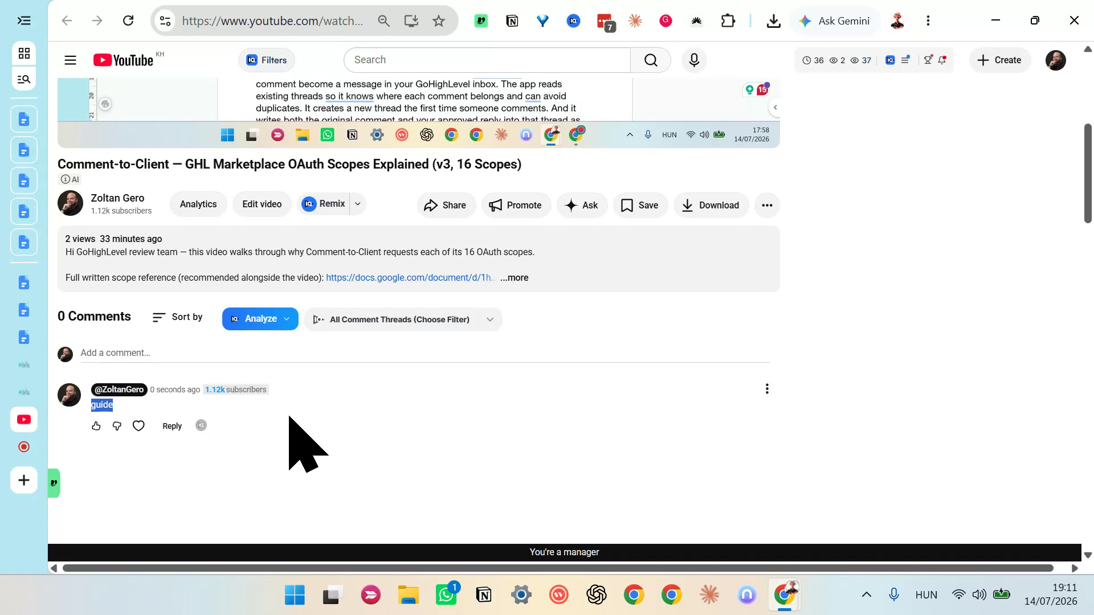
{"action": "scroll", "coordinate": [354, 398], "scroll_direction": "up", "scroll_amount": 5}
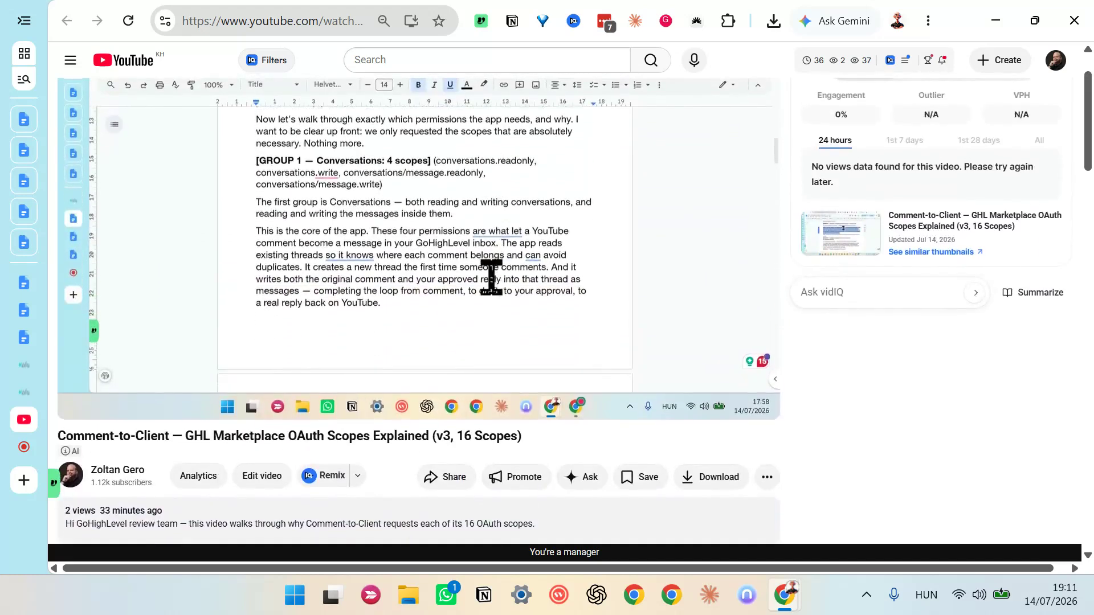
{"action": "left_click", "coordinate": [346, 251]}
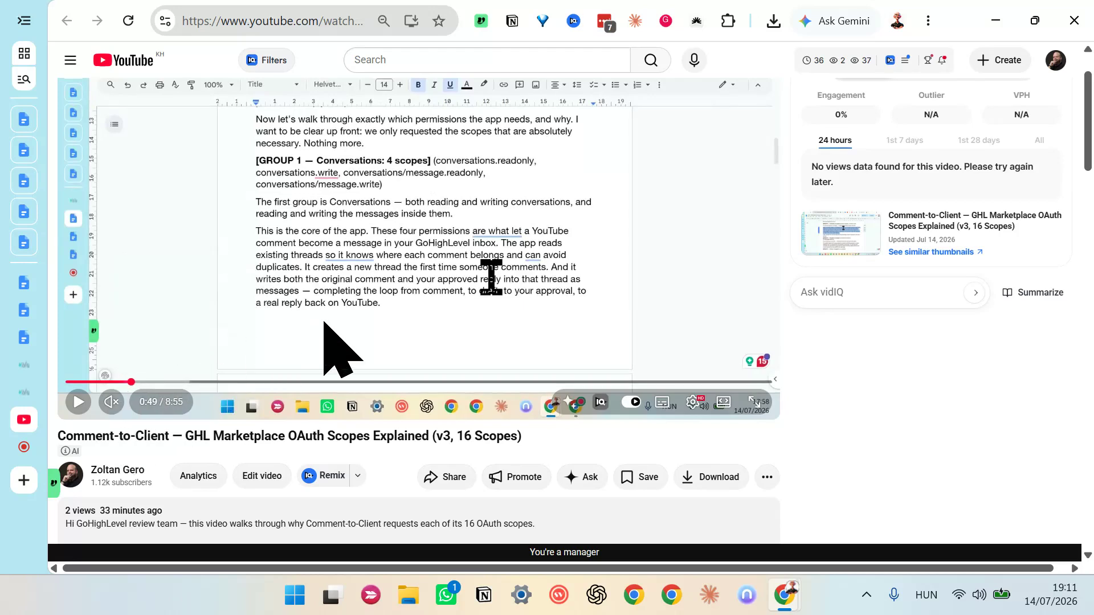
{"action": "scroll", "coordinate": [248, 369], "scroll_direction": "up", "scroll_amount": 1}
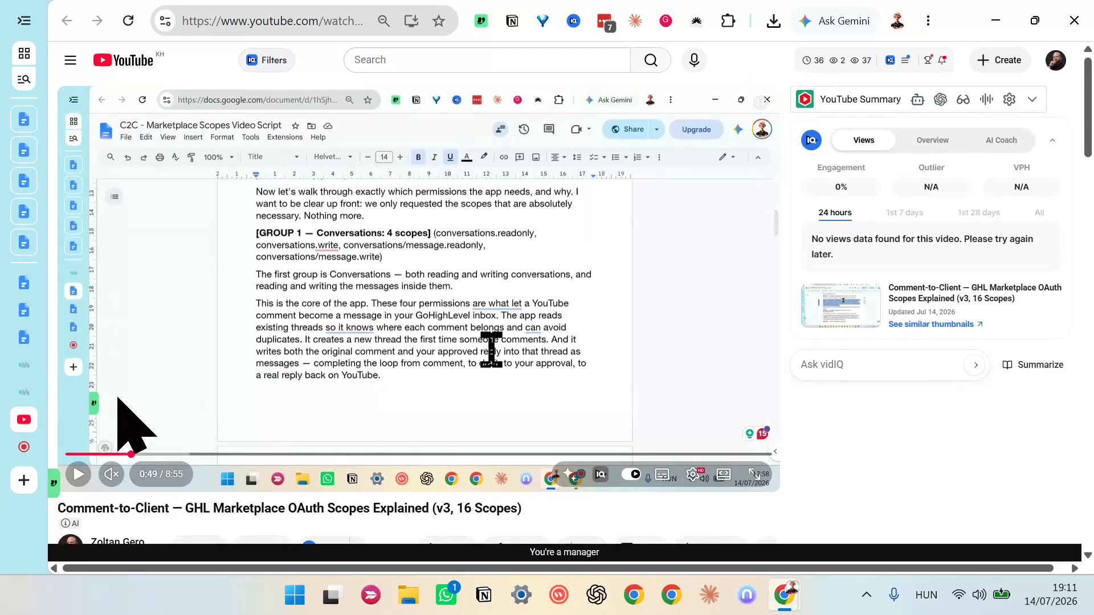
{"action": "mouse_move", "coordinate": [32, 440]}
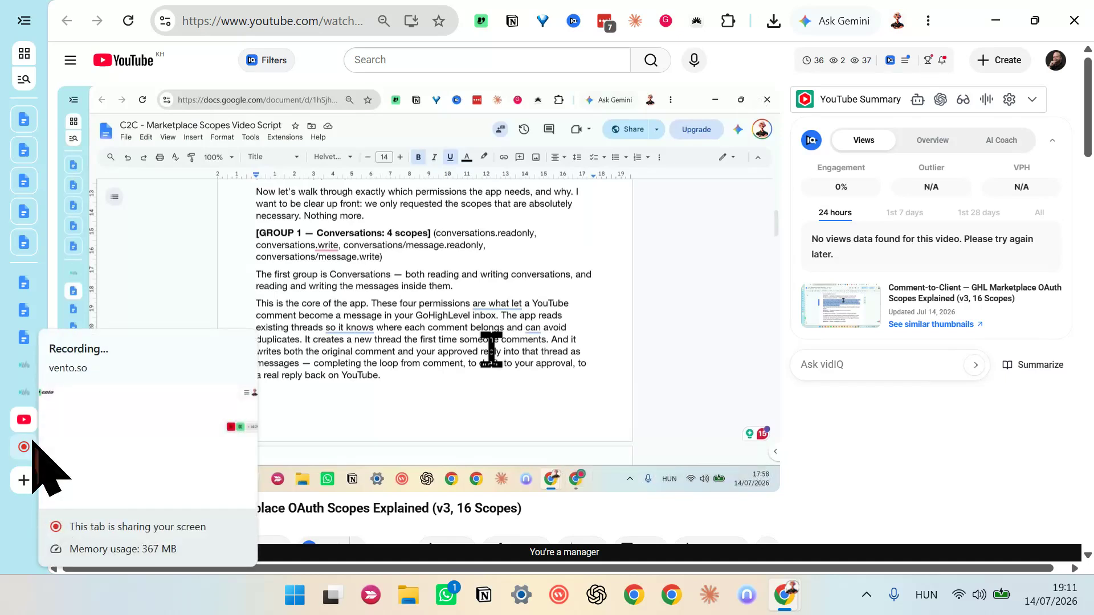
{"action": "left_click", "coordinate": [32, 443]}
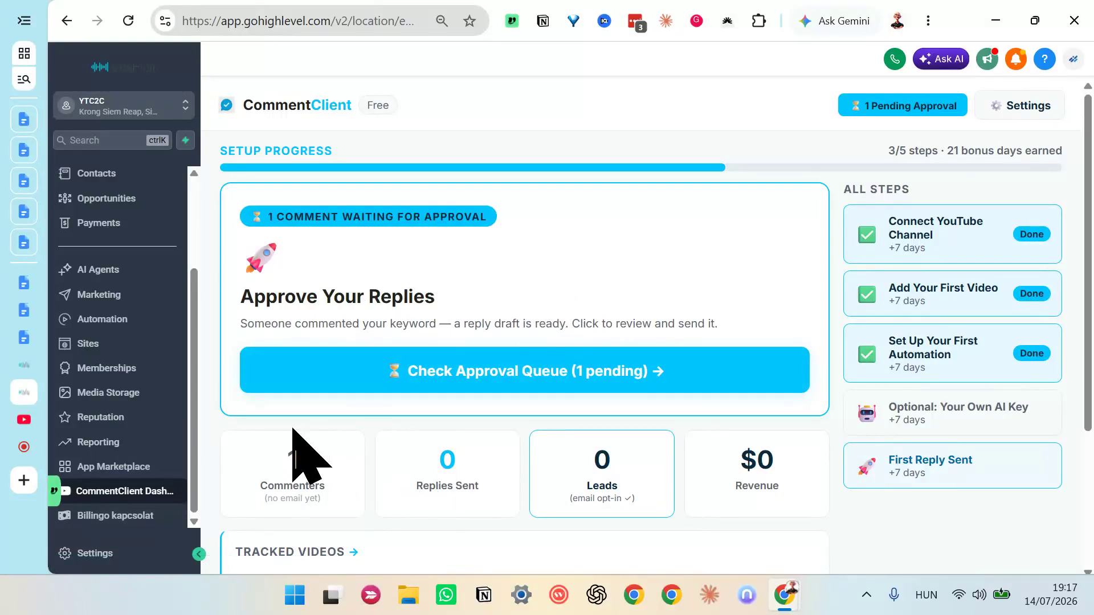
Step: Check how the guide comment was captured in the CommentClient dashboard's commenter count, the contacts list and the conversation inbox
{"action": "double_click", "coordinate": [291, 472]}
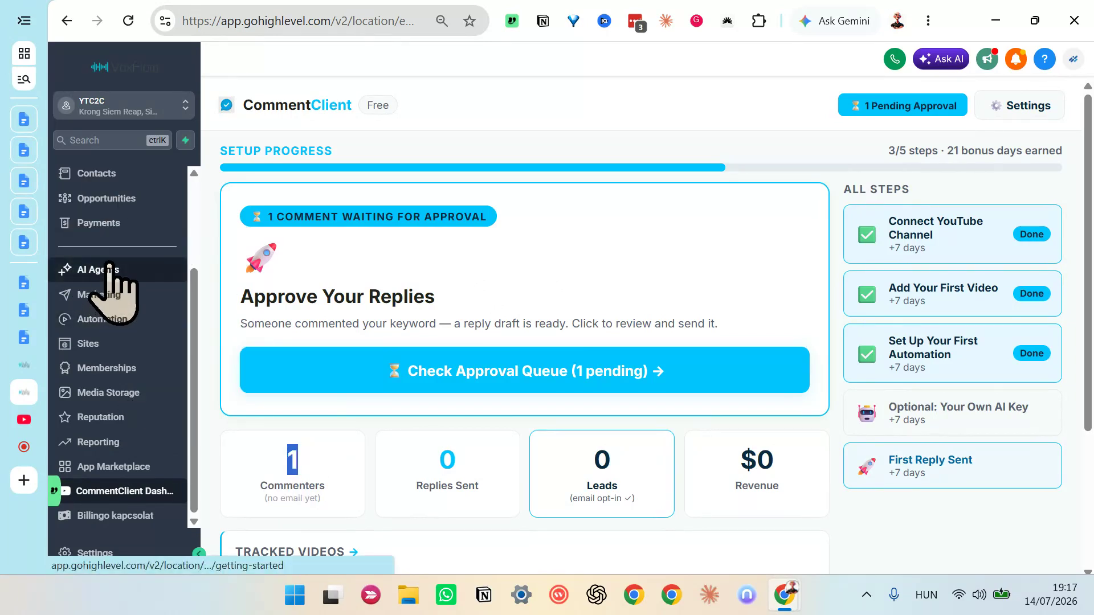
{"action": "scroll", "coordinate": [111, 272], "scroll_direction": "up", "scroll_amount": 3}
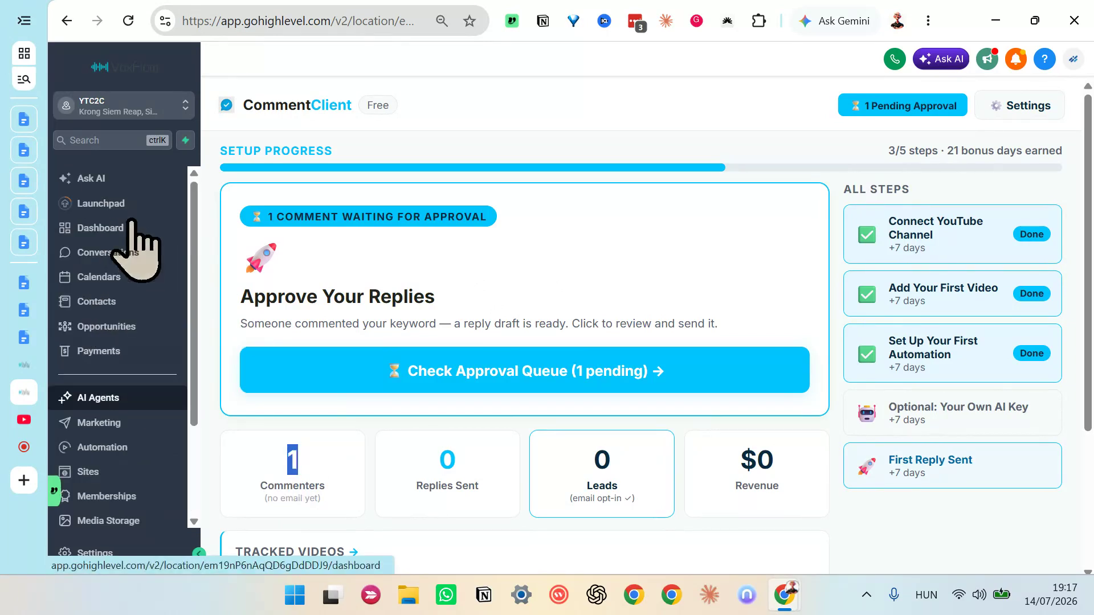
{"action": "left_click", "coordinate": [112, 302]}
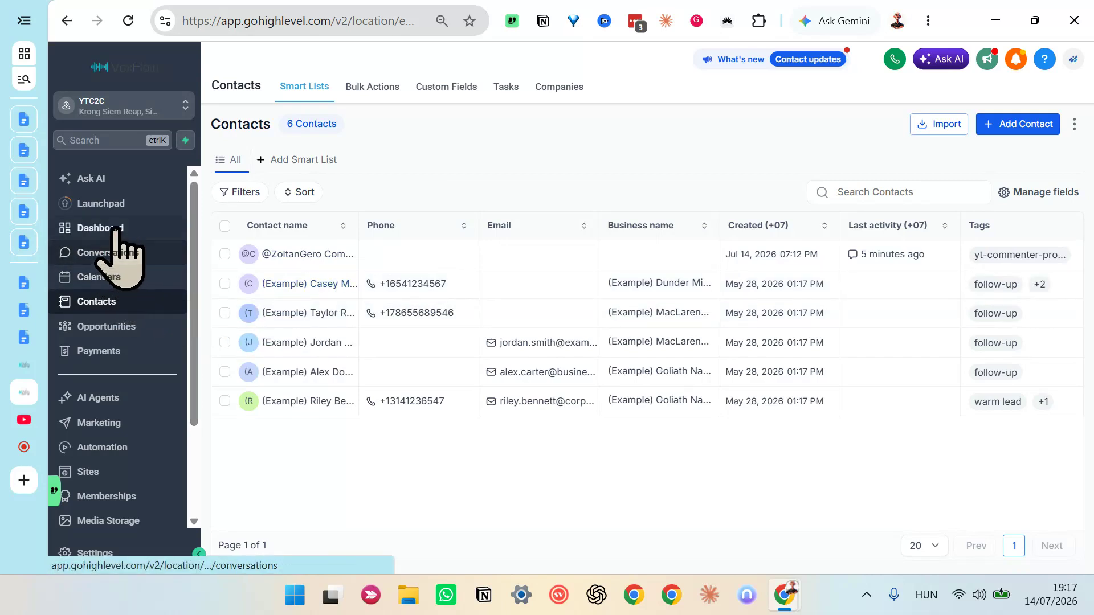
{"action": "left_click", "coordinate": [115, 252]}
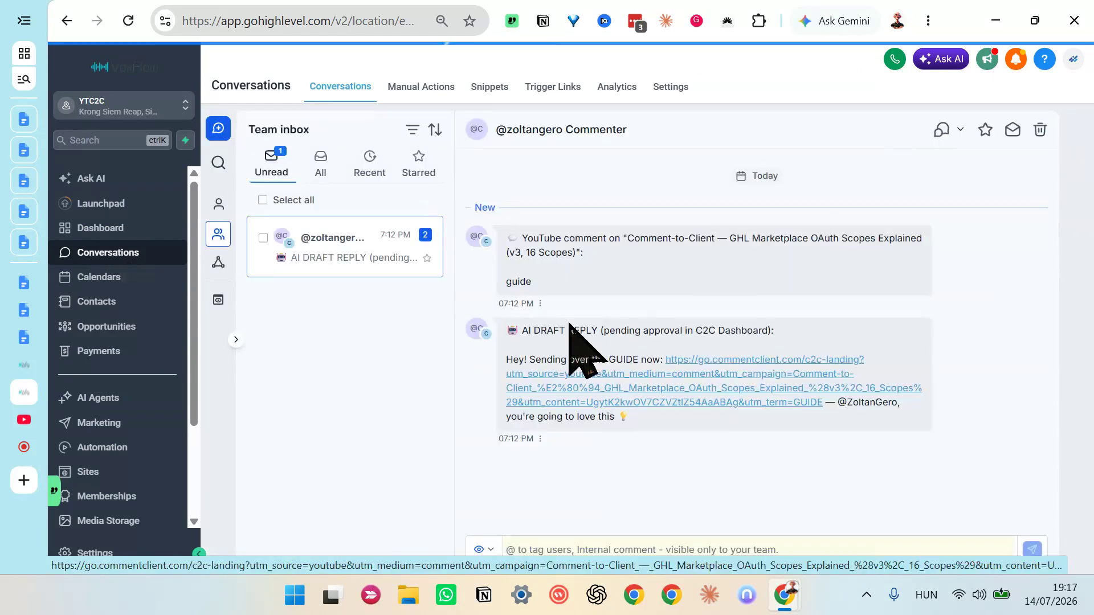
{"action": "double_click", "coordinate": [519, 295]}
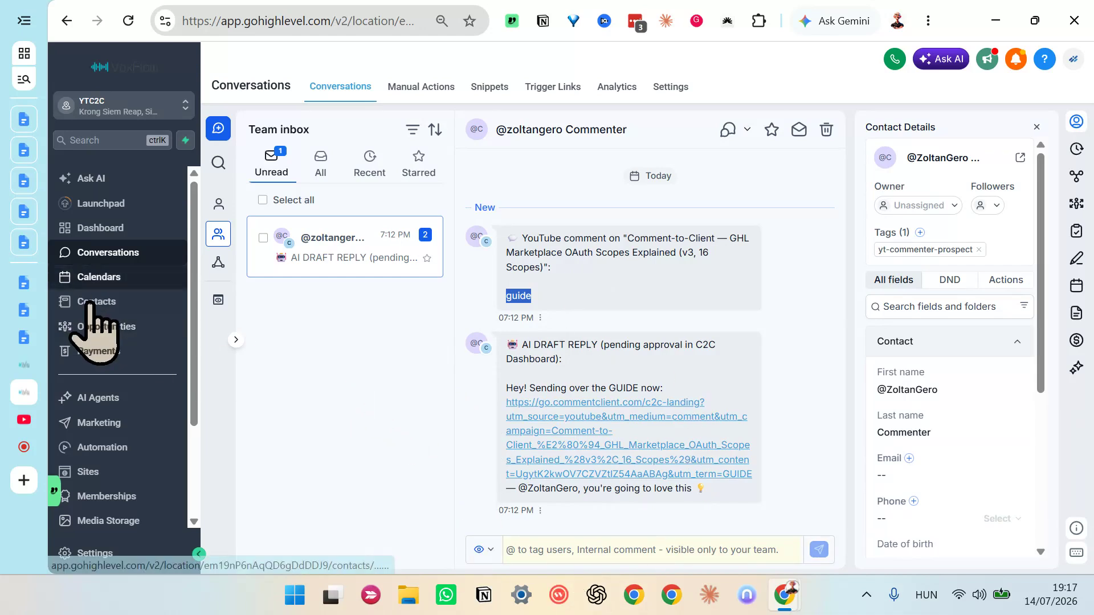
Step: Review the drafted GUIDE reply in the CommentClient approval queue and send it without edits
{"action": "scroll", "coordinate": [117, 353], "scroll_direction": "down", "scroll_amount": 3}
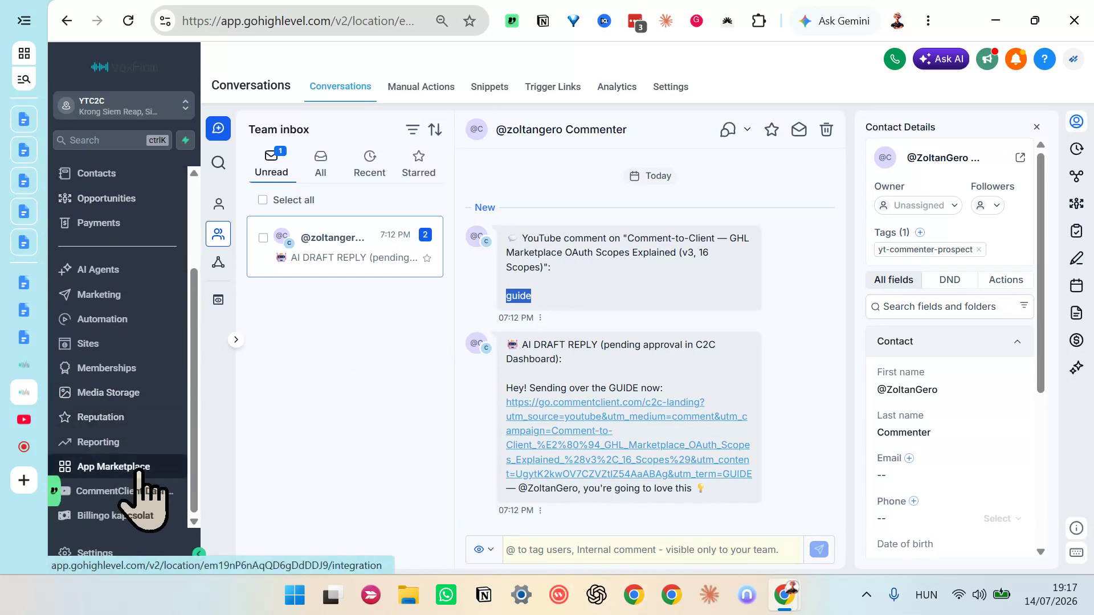
{"action": "left_click", "coordinate": [114, 501]}
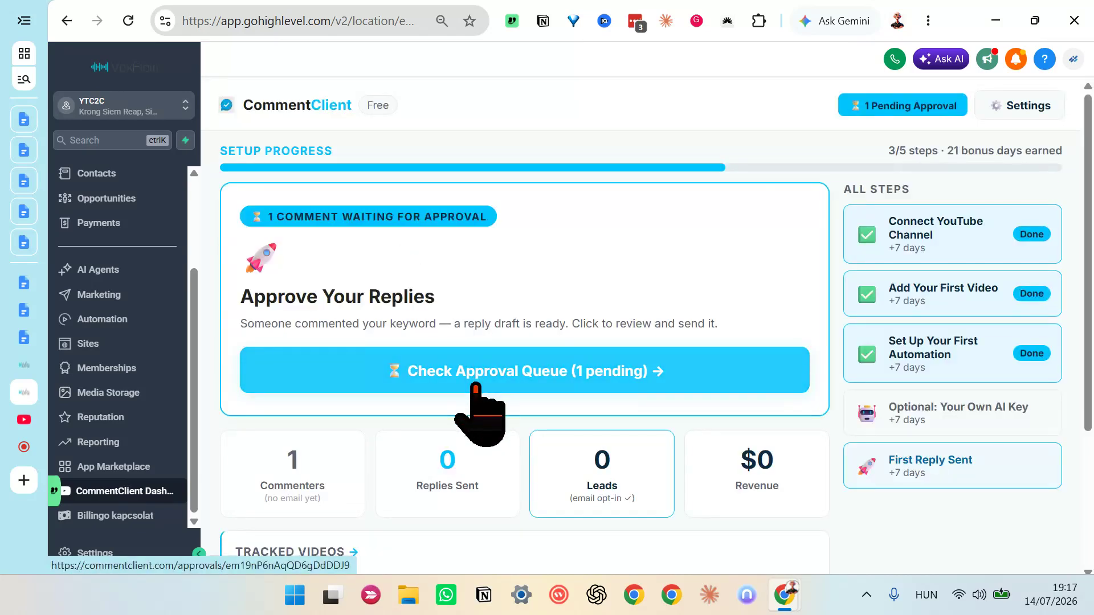
{"action": "left_click", "coordinate": [476, 390]}
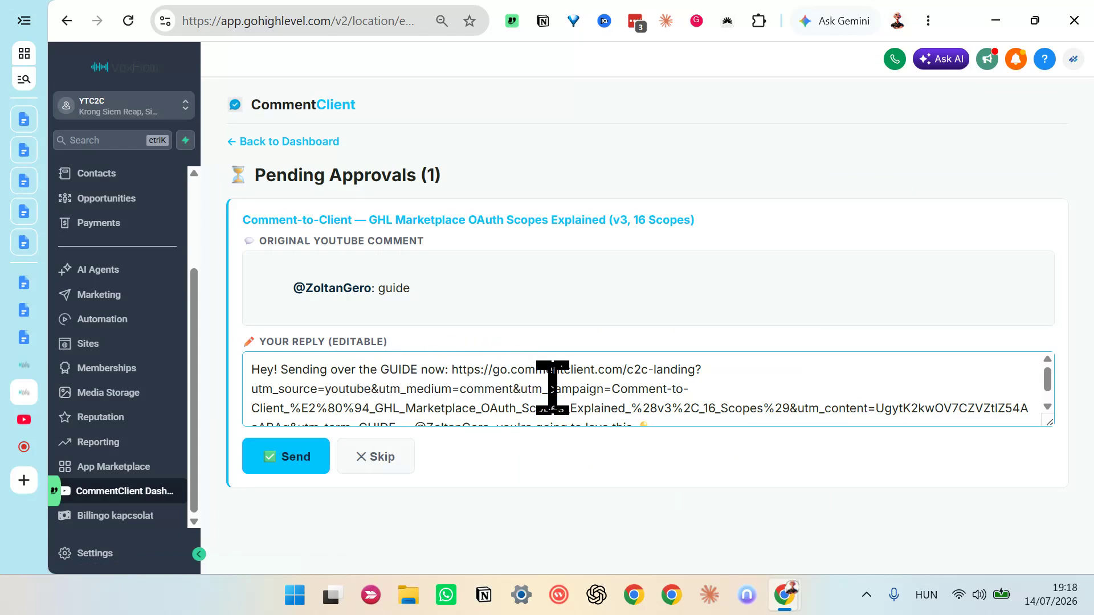
{"action": "scroll", "coordinate": [615, 398], "scroll_direction": "down", "scroll_amount": 1}
{"action": "scroll", "coordinate": [617, 402], "scroll_direction": "up", "scroll_amount": 1}
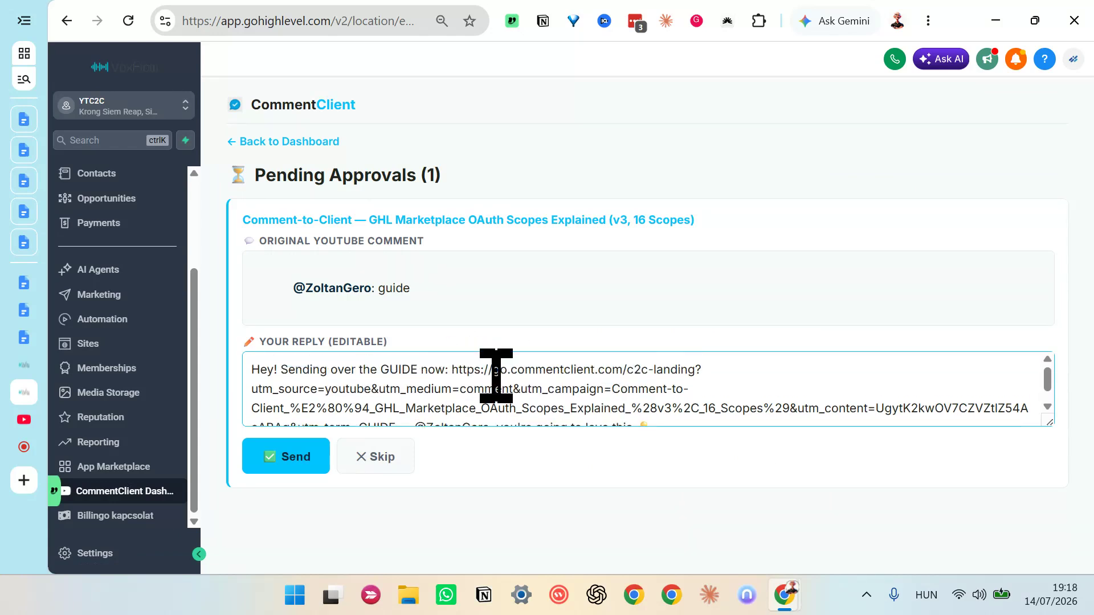
{"action": "left_click", "coordinate": [252, 369]}
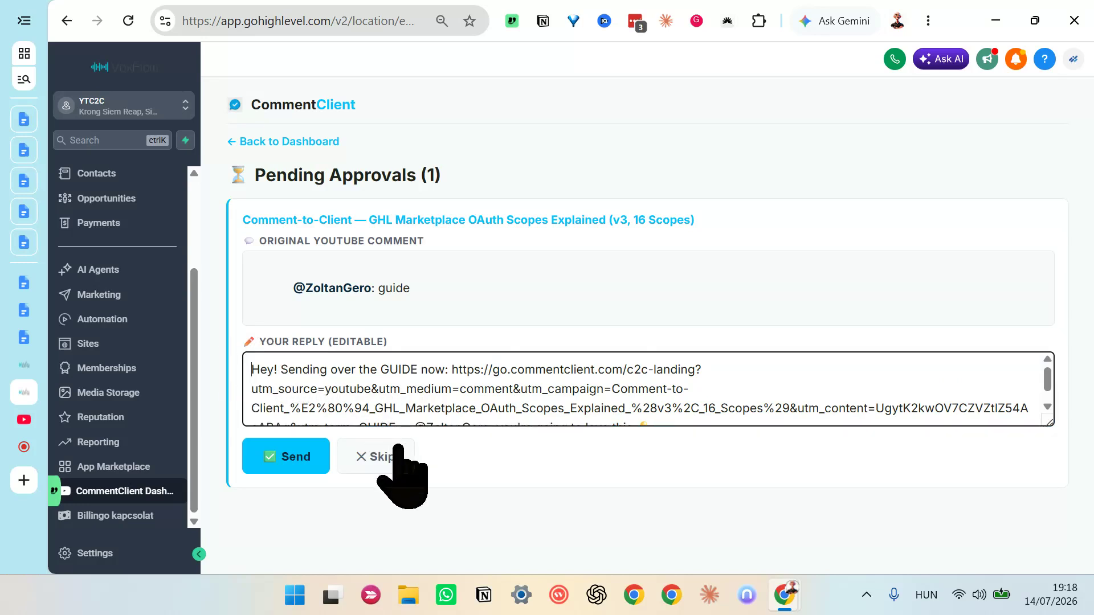
{"action": "left_click", "coordinate": [286, 473]}
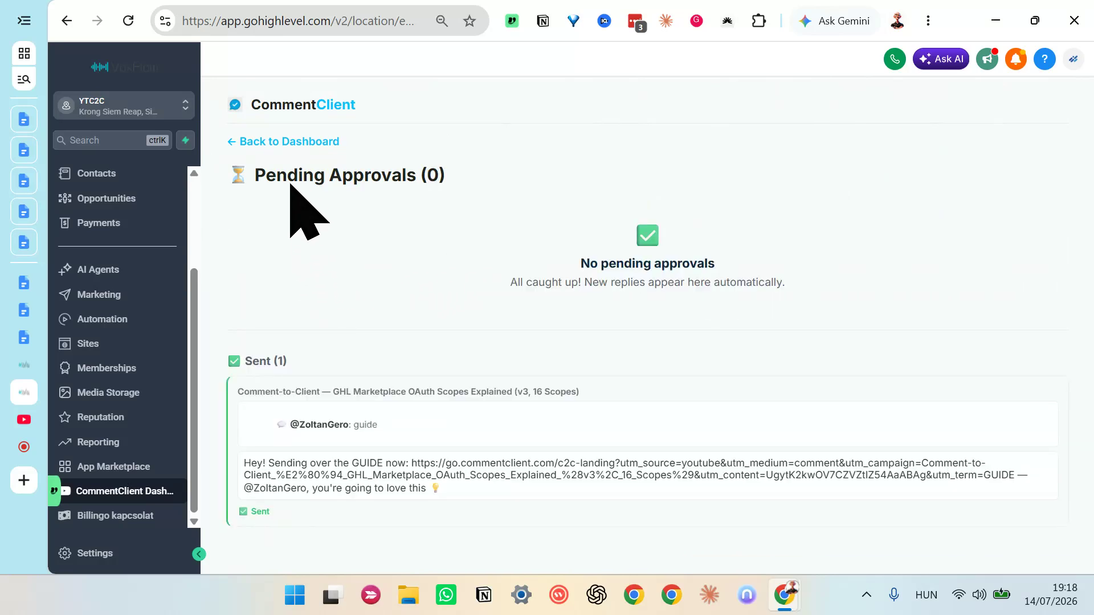
Step: Return to the CommentClient dashboard and review the replies sent, tracked videos and tracked automations
{"action": "left_click", "coordinate": [279, 145]}
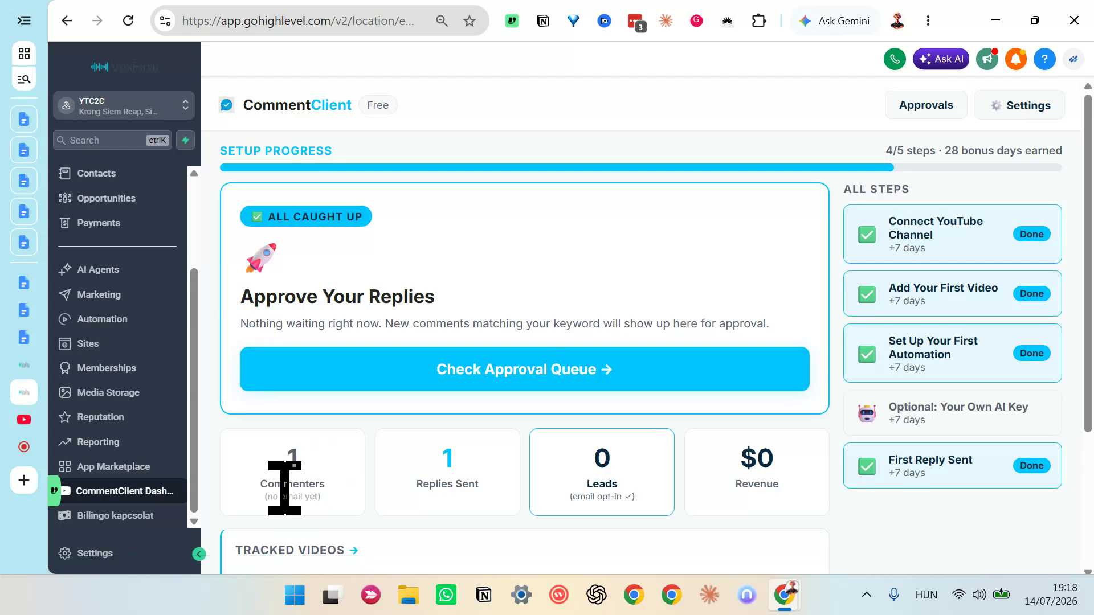
{"action": "left_click_drag", "start_coordinate": [429, 484], "coordinate": [469, 484]}
{"action": "scroll", "coordinate": [469, 482], "scroll_direction": "down", "scroll_amount": 3}
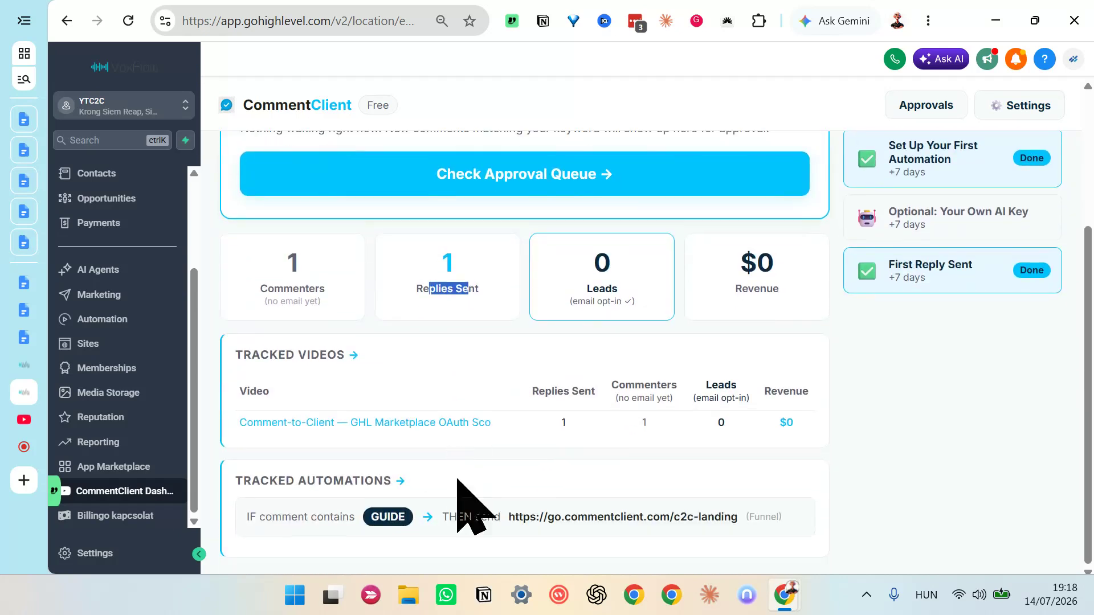
Step: Switch to the tracked video on YouTube, reload and pause it, and find the guide comment's thread
{"action": "left_click", "coordinate": [23, 420]}
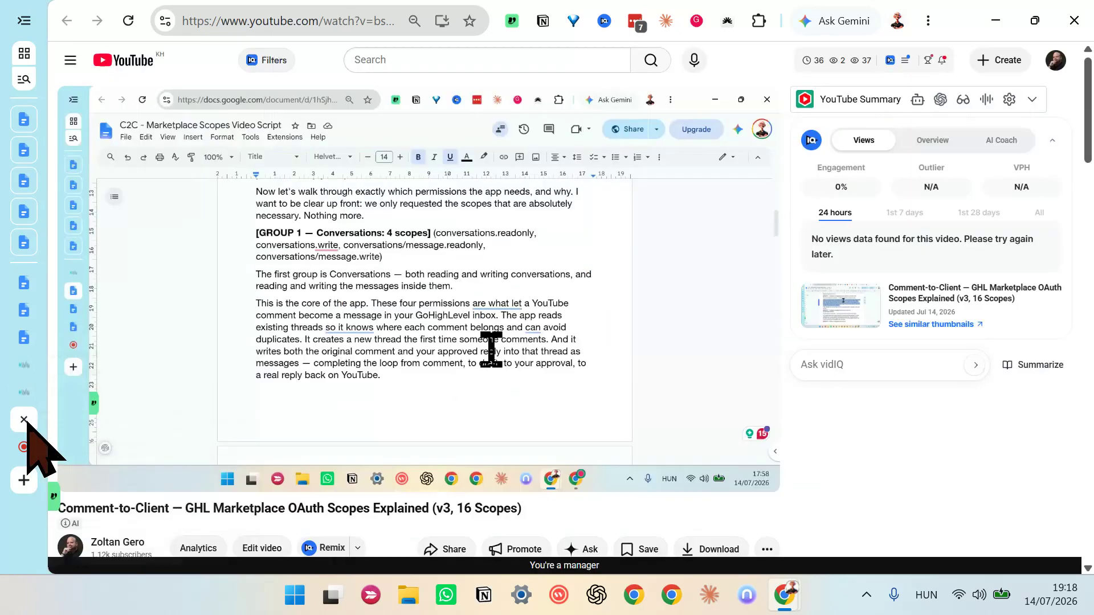
{"action": "left_click", "coordinate": [136, 27]}
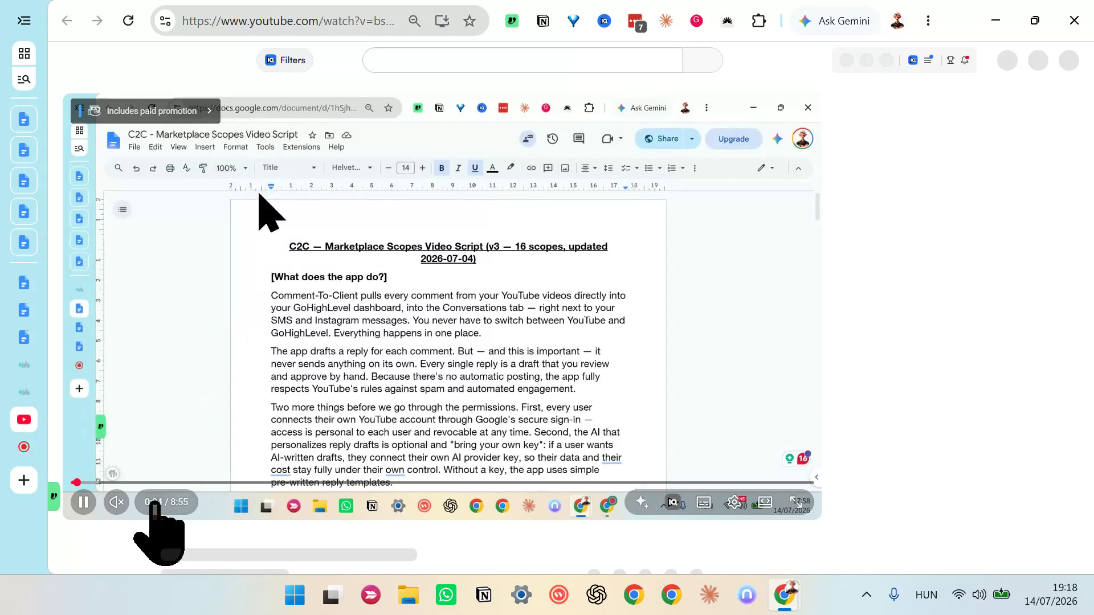
{"action": "left_click", "coordinate": [84, 503]}
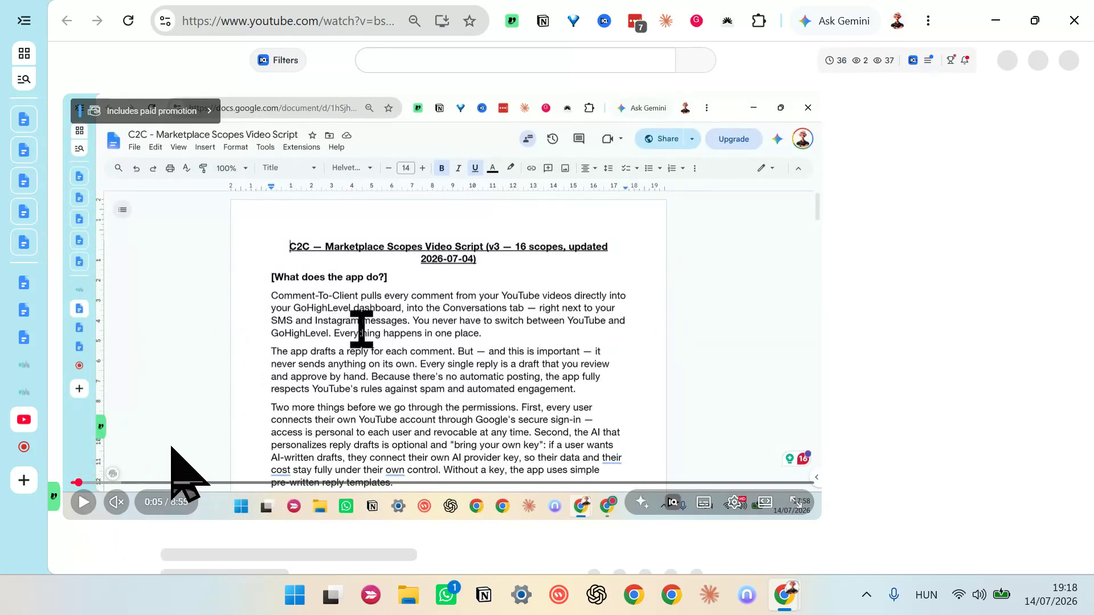
{"action": "scroll", "coordinate": [598, 513], "scroll_direction": "down", "scroll_amount": 8}
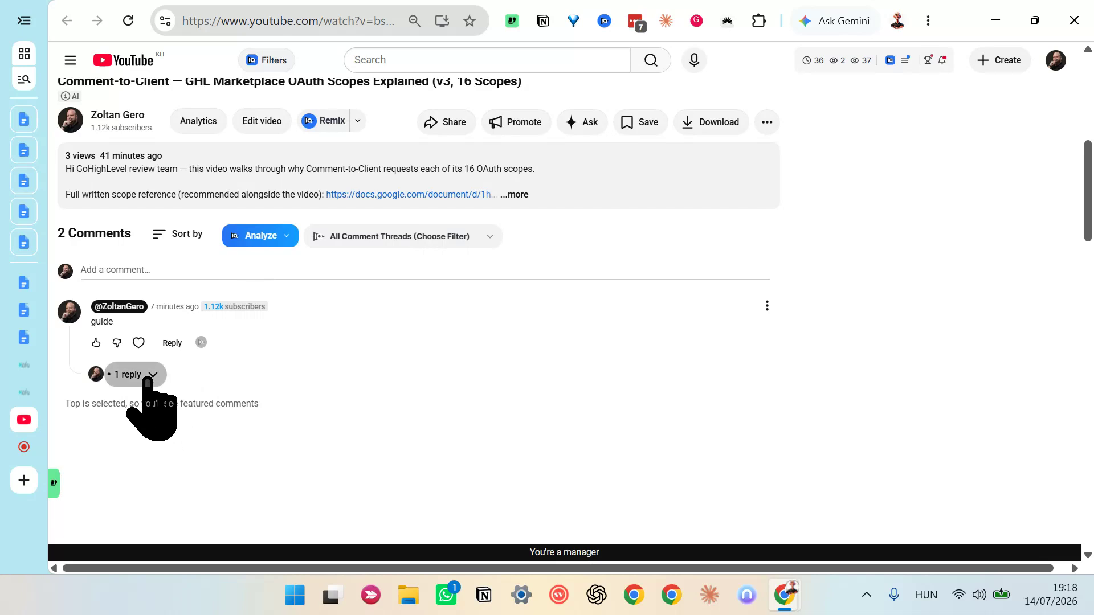
Step: Follow the funnel link in the reply to the guide comment and open the landing page's DOWNLOAD NOW opt-in form
{"action": "left_click", "coordinate": [148, 379]}
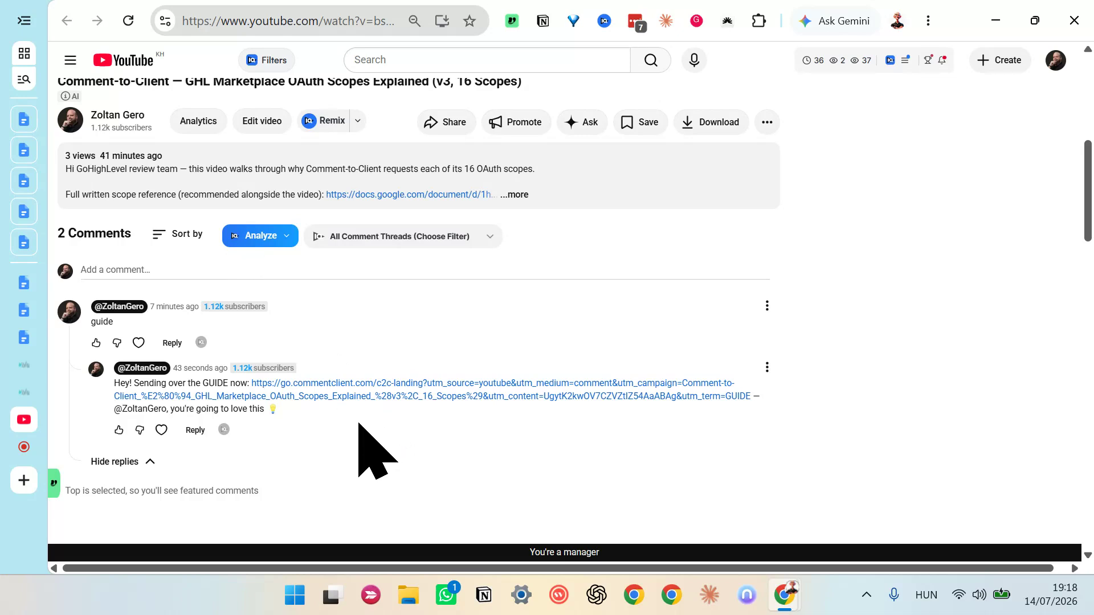
{"action": "left_click", "coordinate": [318, 396]}
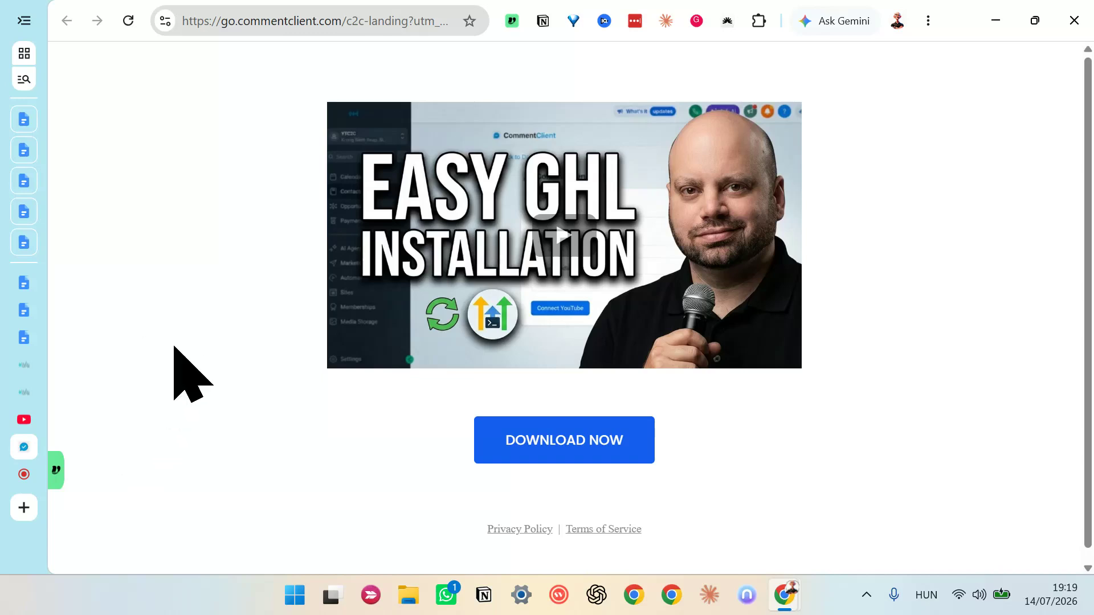
{"action": "left_click", "coordinate": [540, 444]}
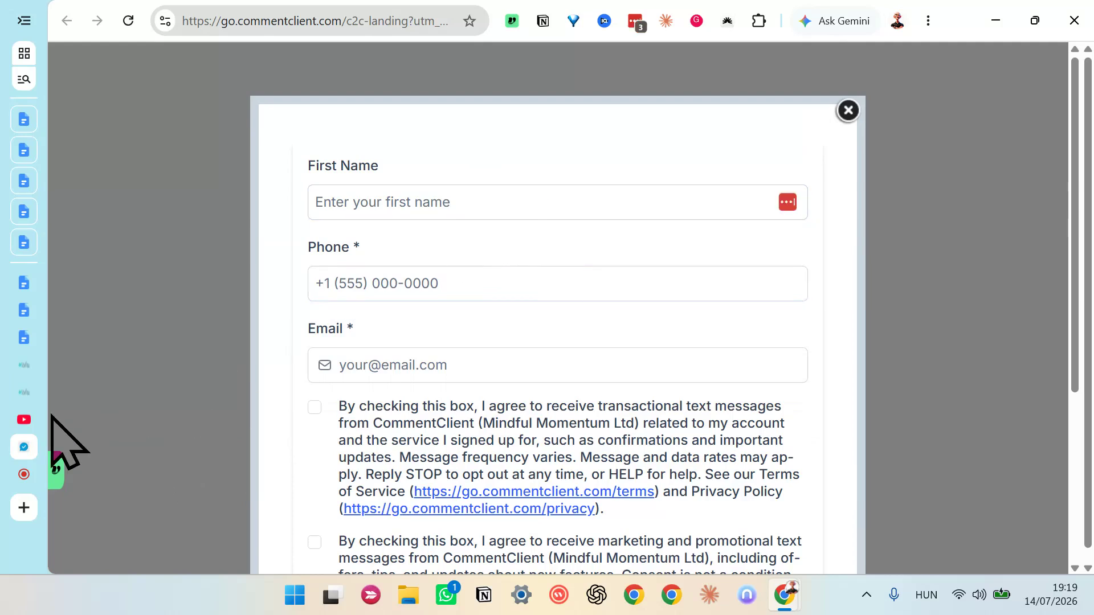
{"action": "left_click", "coordinate": [20, 481]}
{"action": "left_click", "coordinate": [939, 214]}
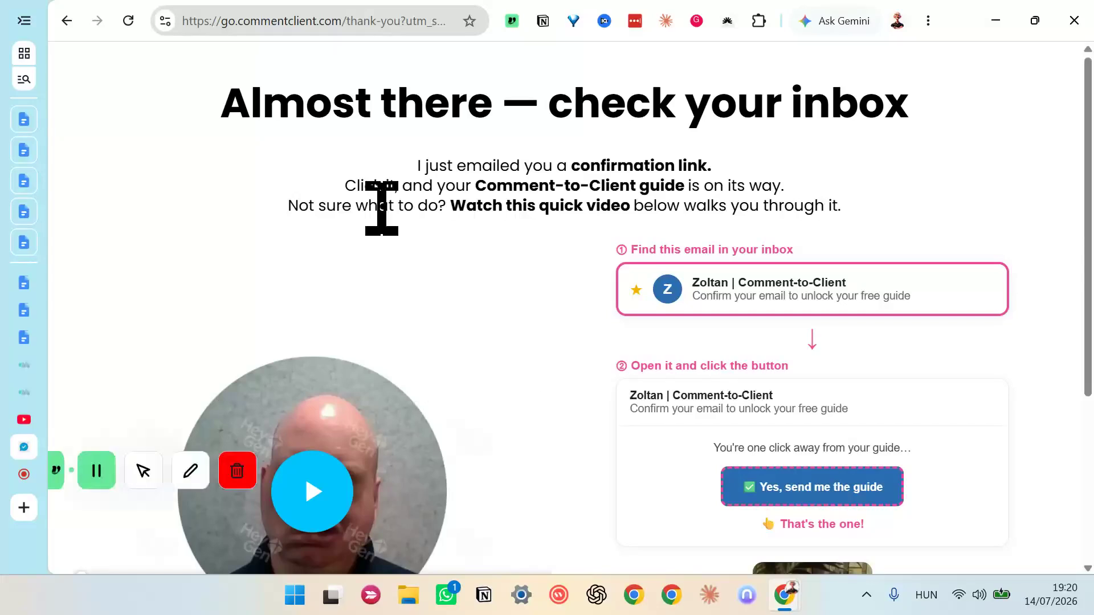
Step: Review the email confirmation instructions on the funnel's thank-you page
{"action": "scroll", "coordinate": [545, 257], "scroll_direction": "down", "scroll_amount": 1}
{"action": "scroll", "coordinate": [545, 256], "scroll_direction": "down", "scroll_amount": 4}
{"action": "scroll", "coordinate": [547, 273], "scroll_direction": "up", "scroll_amount": 5}
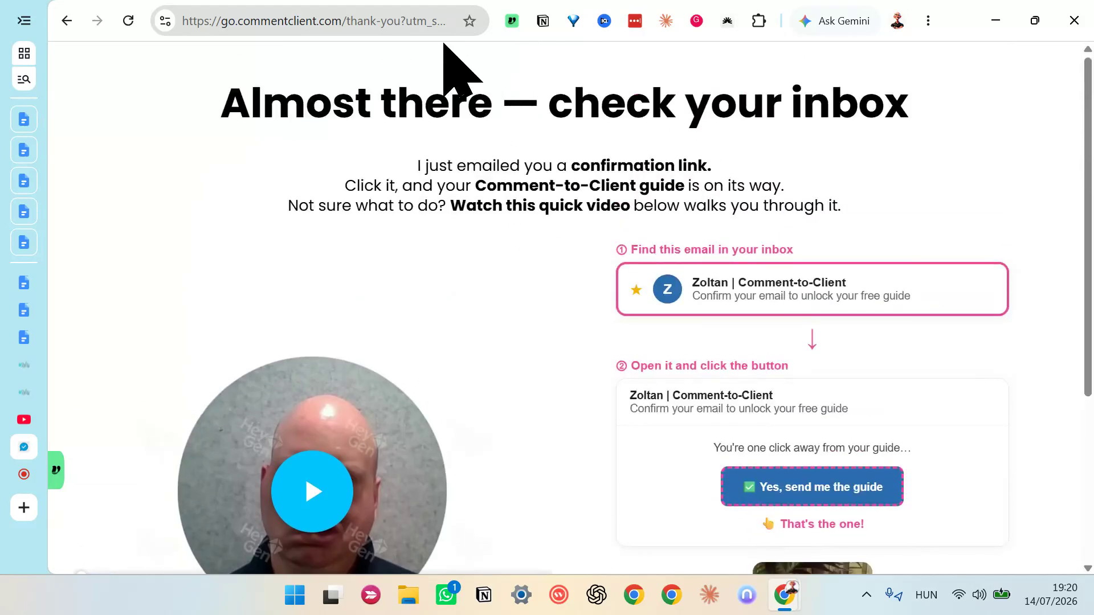
Step: Switch to the CommentClient dashboard in GoHighLevel and review the leads, revenue, tracked videos and tracked automations
{"action": "left_click", "coordinate": [24, 392]}
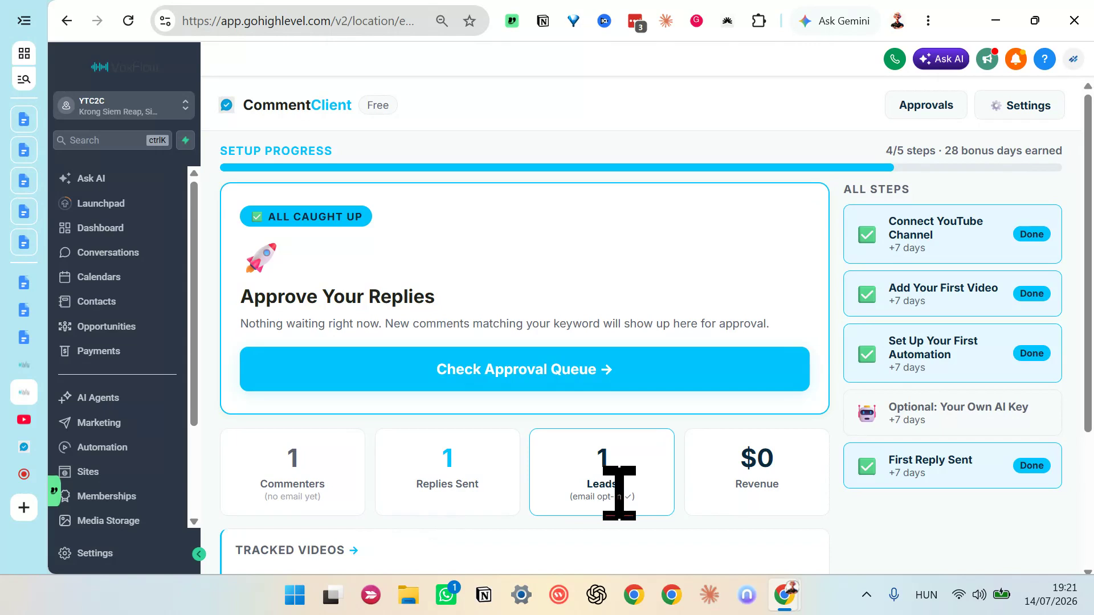
{"action": "scroll", "coordinate": [629, 504], "scroll_direction": "down", "scroll_amount": 3}
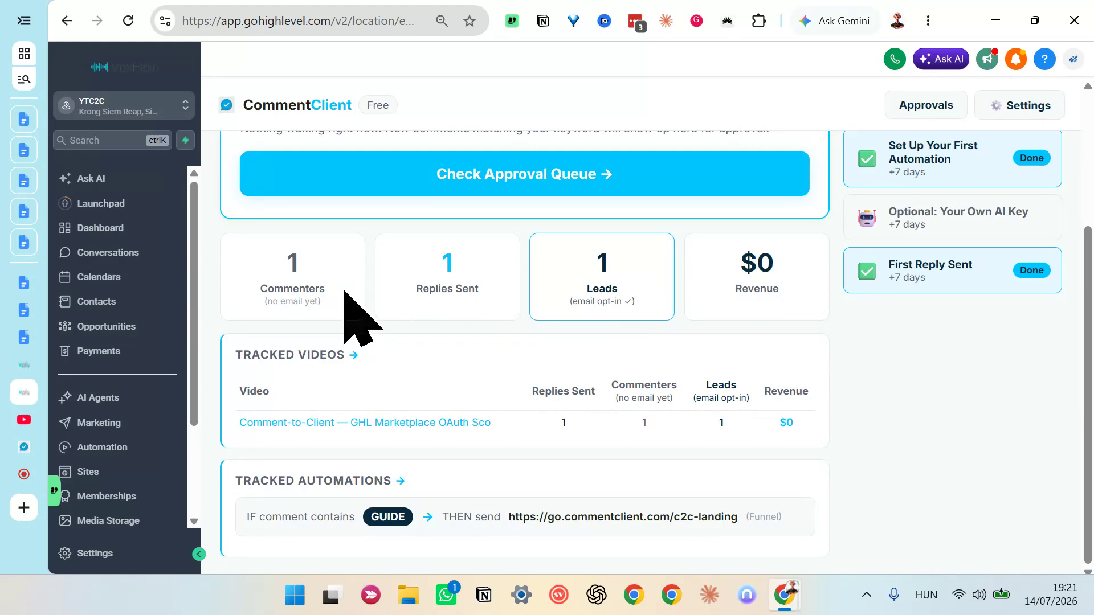
{"action": "scroll", "coordinate": [344, 290], "scroll_direction": "up", "scroll_amount": 3}
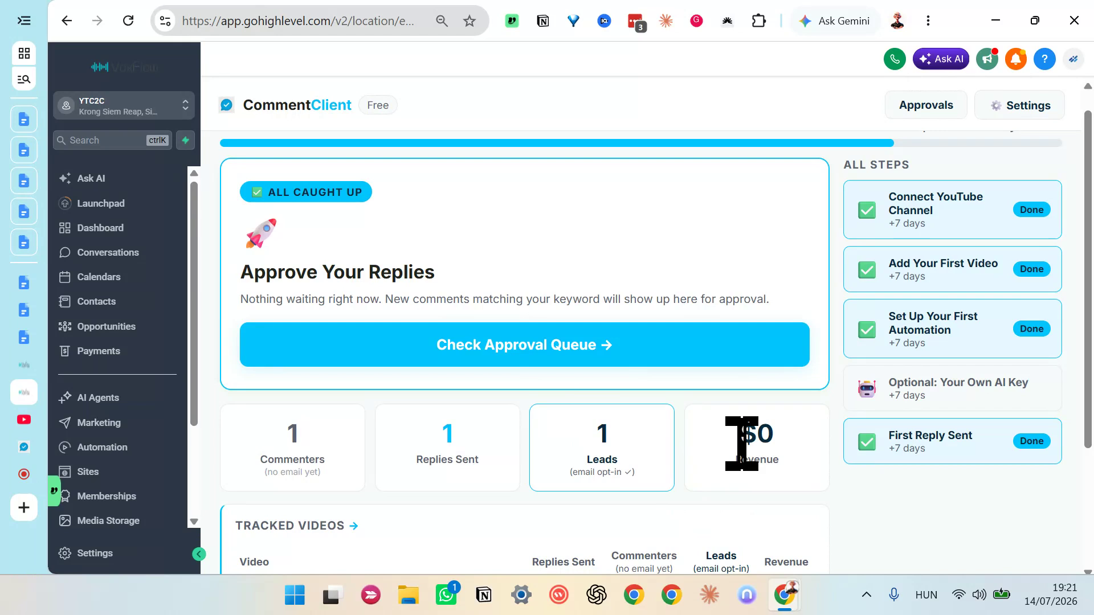
{"action": "left_click_drag", "start_coordinate": [742, 443], "coordinate": [776, 436]}
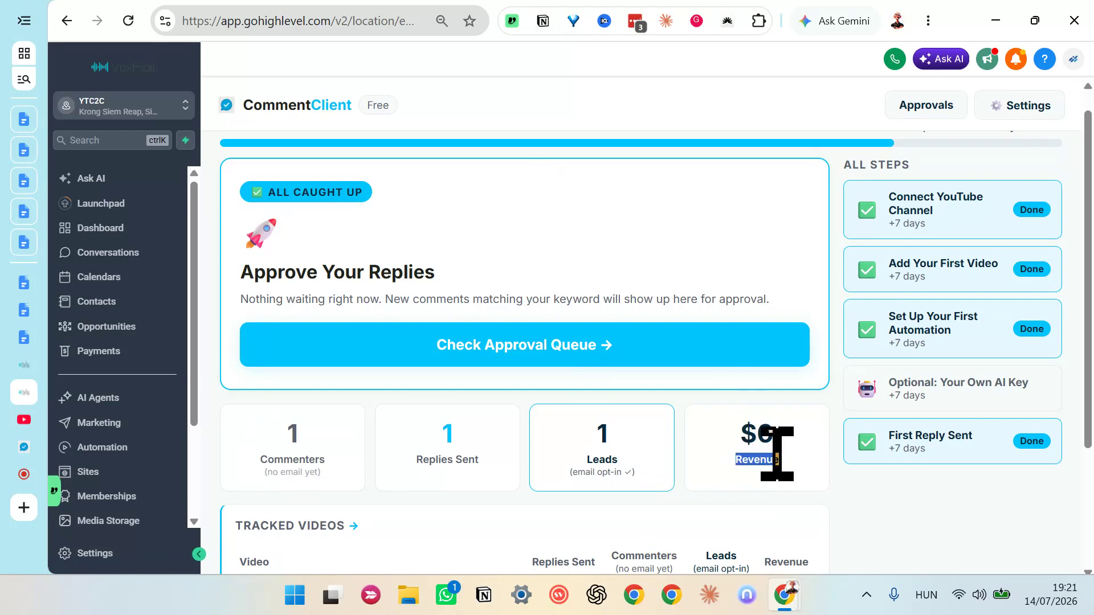
{"action": "scroll", "coordinate": [524, 477], "scroll_direction": "down", "scroll_amount": 1}
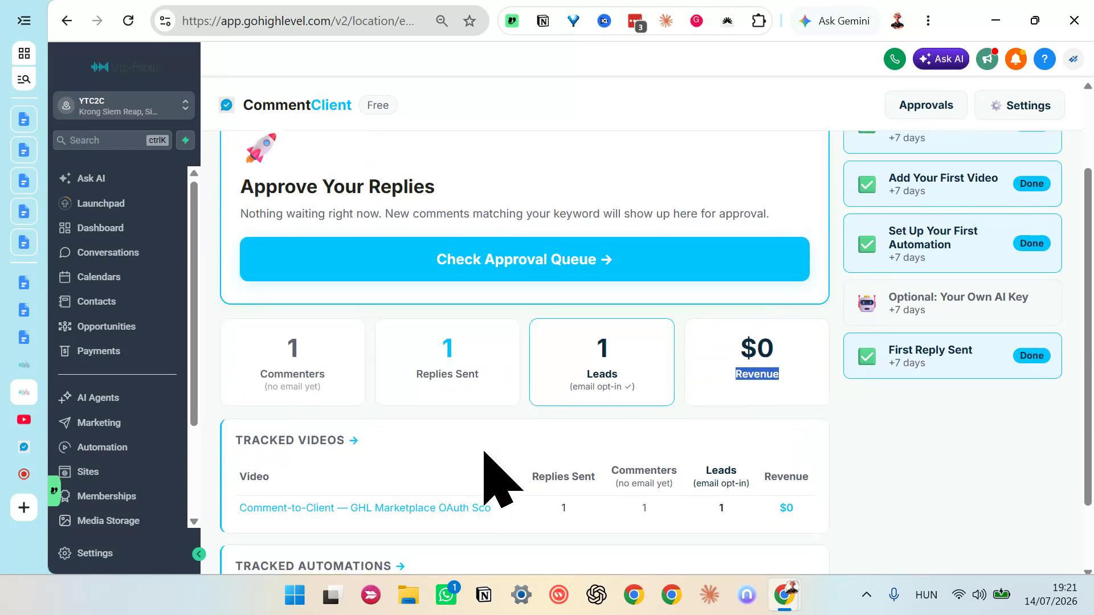
Step: Review the GoHighLevel contacts list and the YouTube commenter's thread among all Team inbox conversations
{"action": "left_click", "coordinate": [105, 305]}
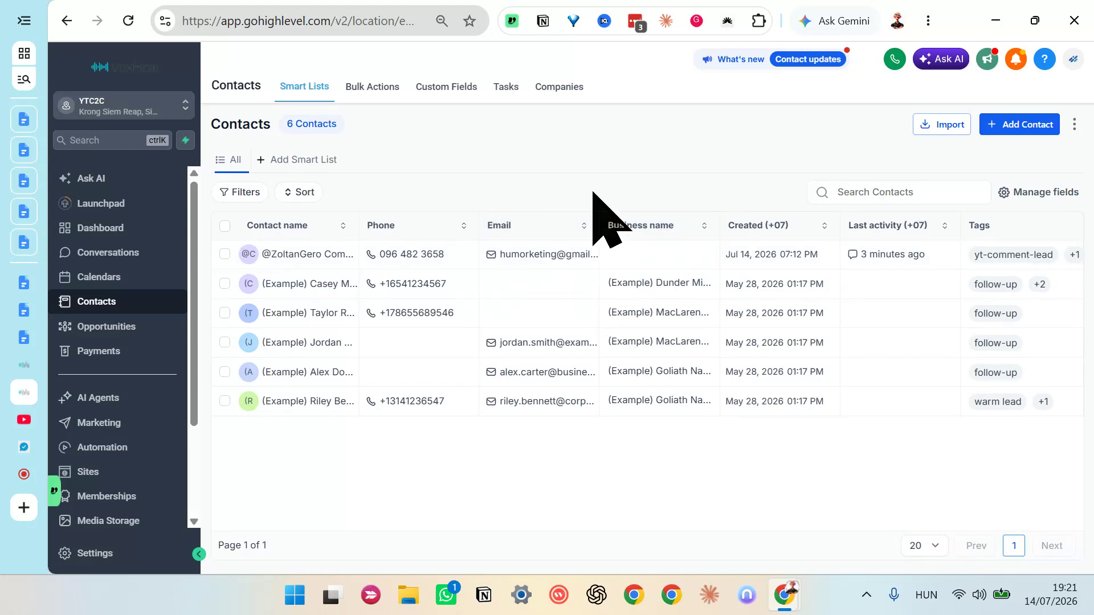
{"action": "left_click", "coordinate": [117, 257]}
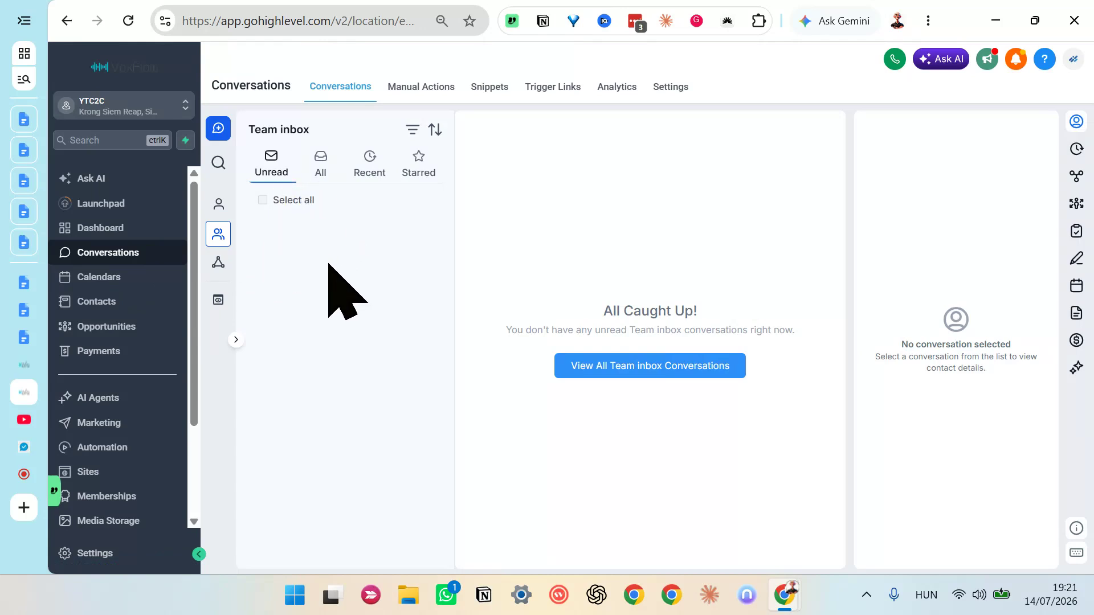
{"action": "left_click", "coordinate": [320, 166]}
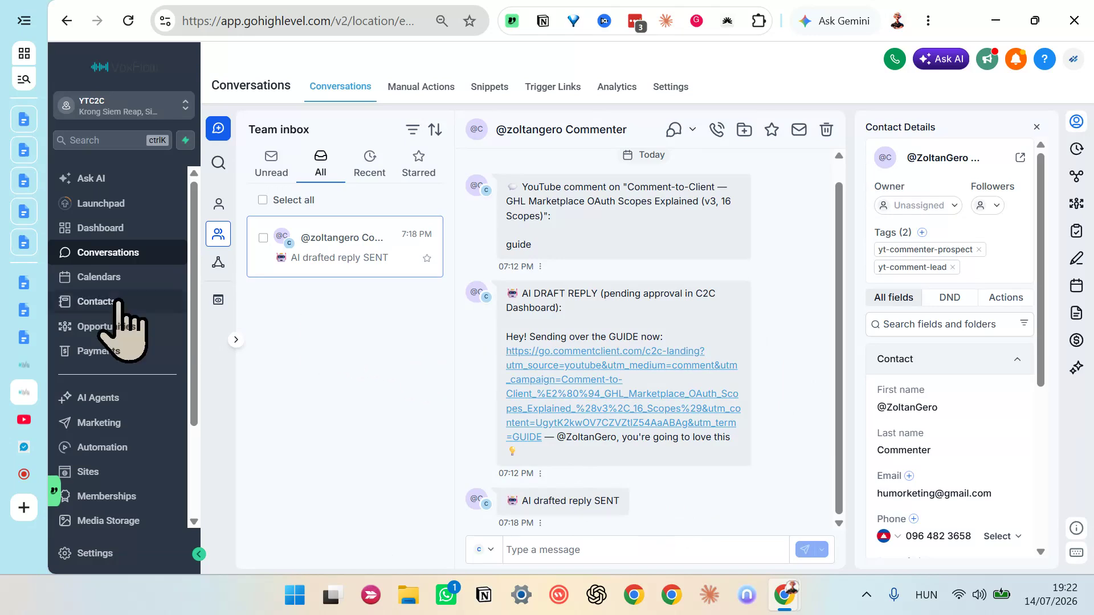
{"action": "scroll", "coordinate": [145, 462], "scroll_direction": "down", "scroll_amount": 2}
{"action": "scroll", "coordinate": [127, 428], "scroll_direction": "down", "scroll_amount": 1}
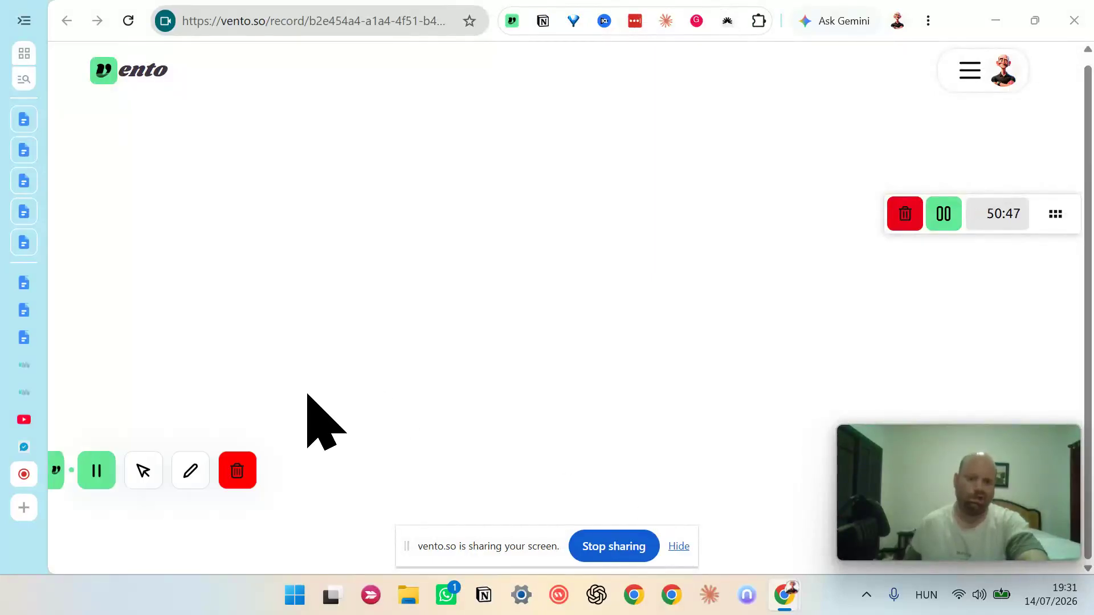
Step: Switch to the tracked video on YouTube and view its player, description and guide comment thread
{"action": "left_click", "coordinate": [22, 422]}
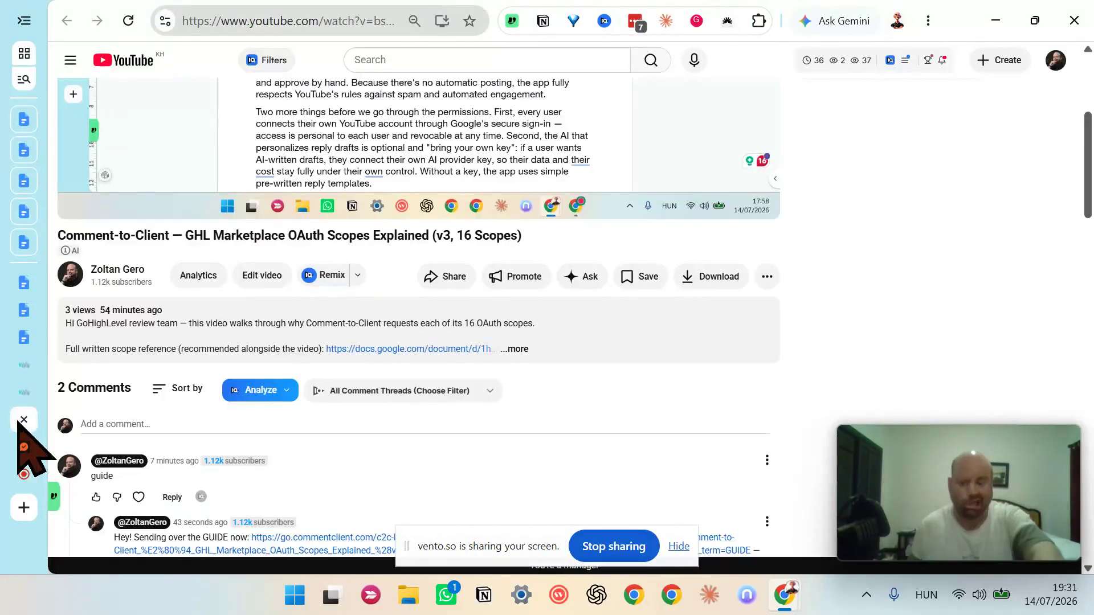
{"action": "scroll", "coordinate": [347, 399], "scroll_direction": "up", "scroll_amount": 5}
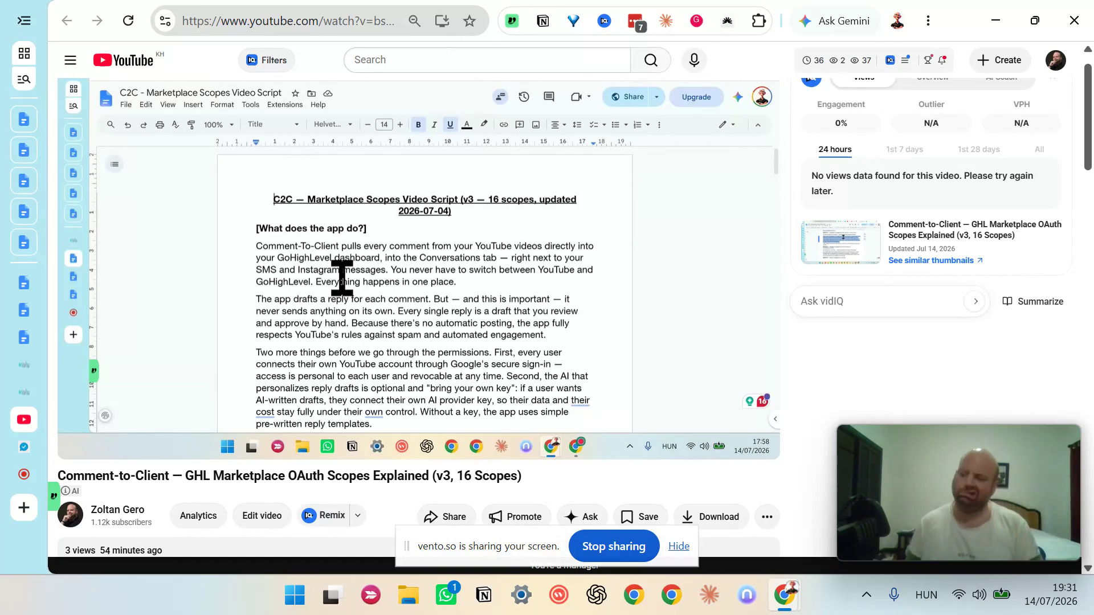
{"action": "left_click", "coordinate": [679, 547]}
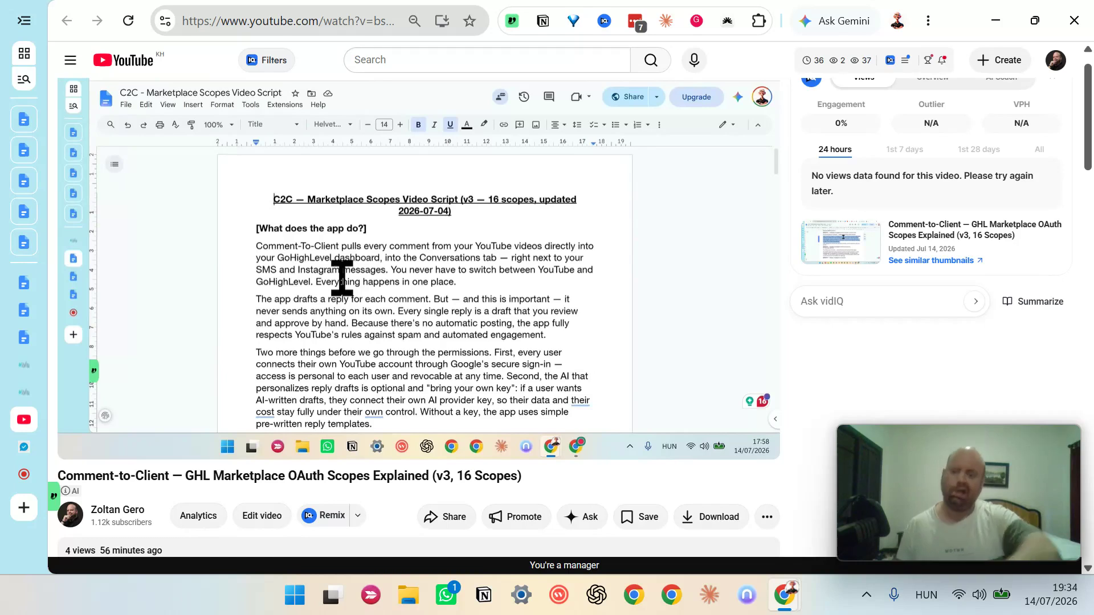
{"action": "scroll", "coordinate": [505, 399], "scroll_direction": "down", "scroll_amount": 4}
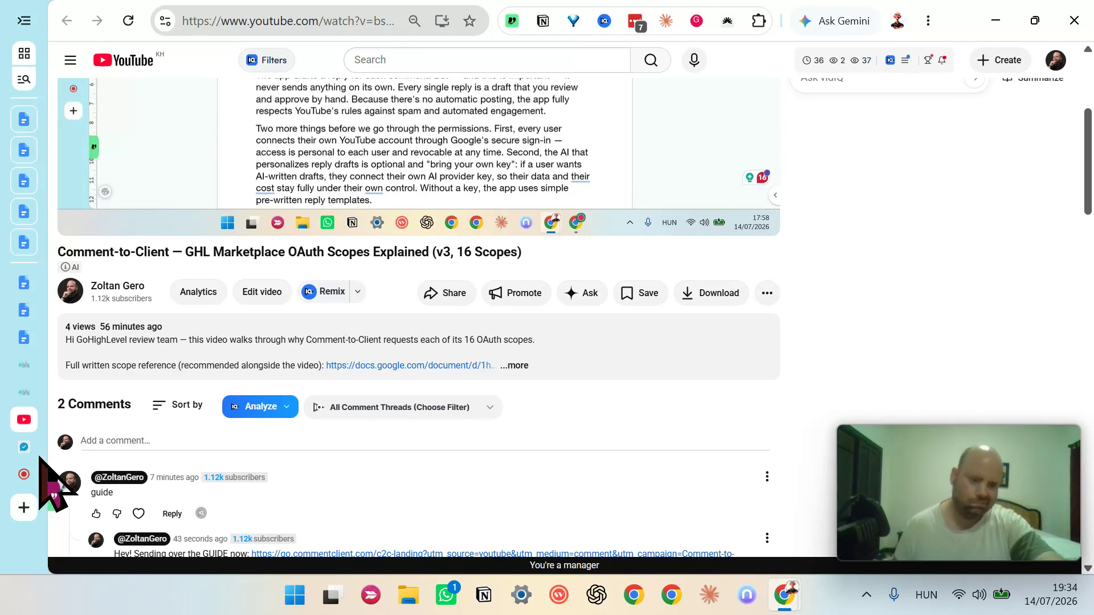
{"action": "left_click", "coordinate": [24, 473]}
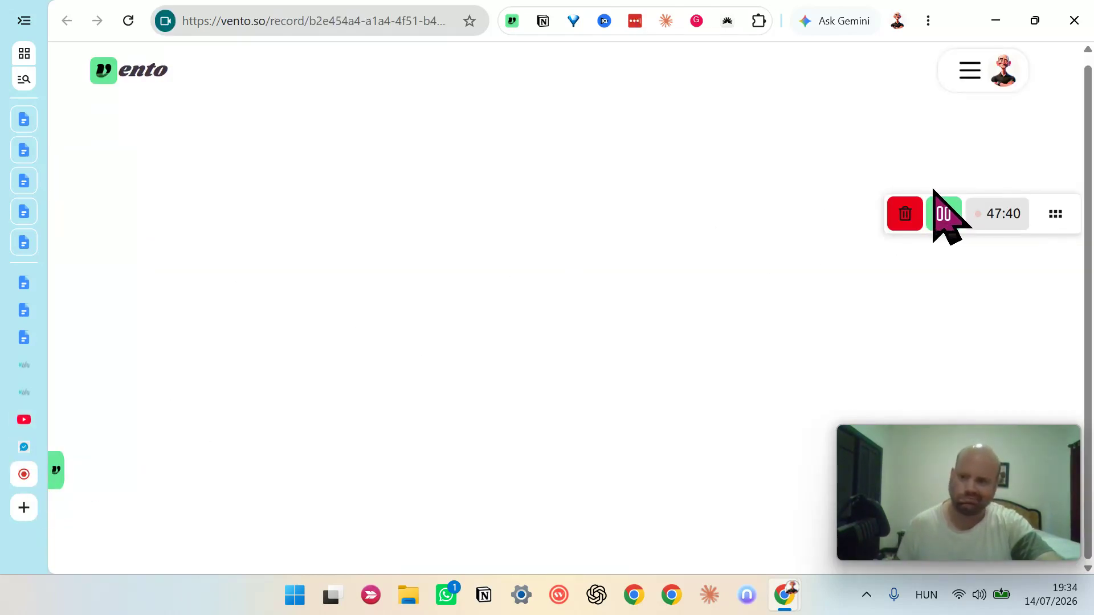